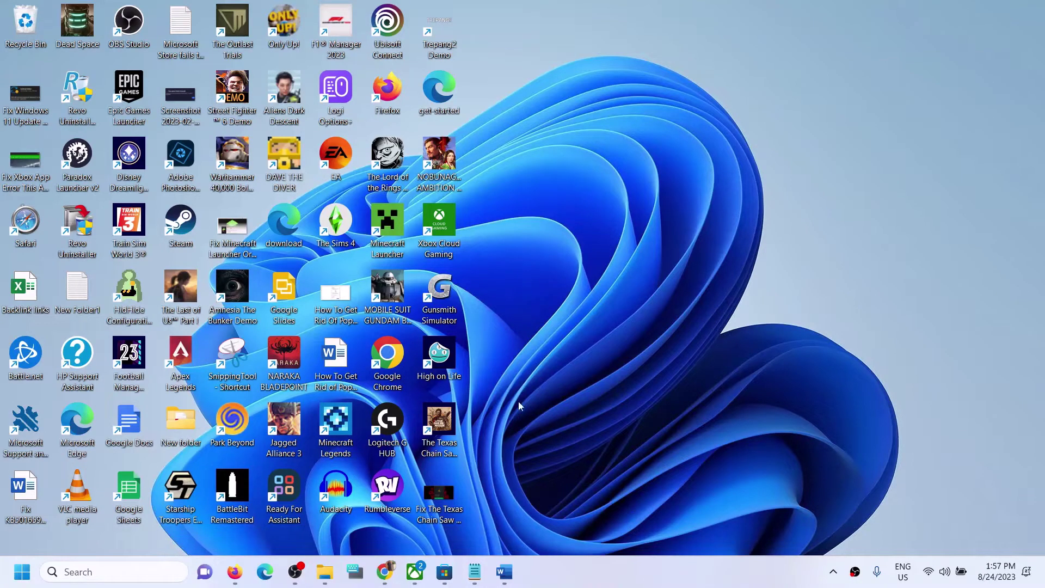
Bring up the Word guide on error 0x800f0991, highlight the error code, then minimize Word
left_click(504, 572)
left_click_drag(516, 176, 669, 182)
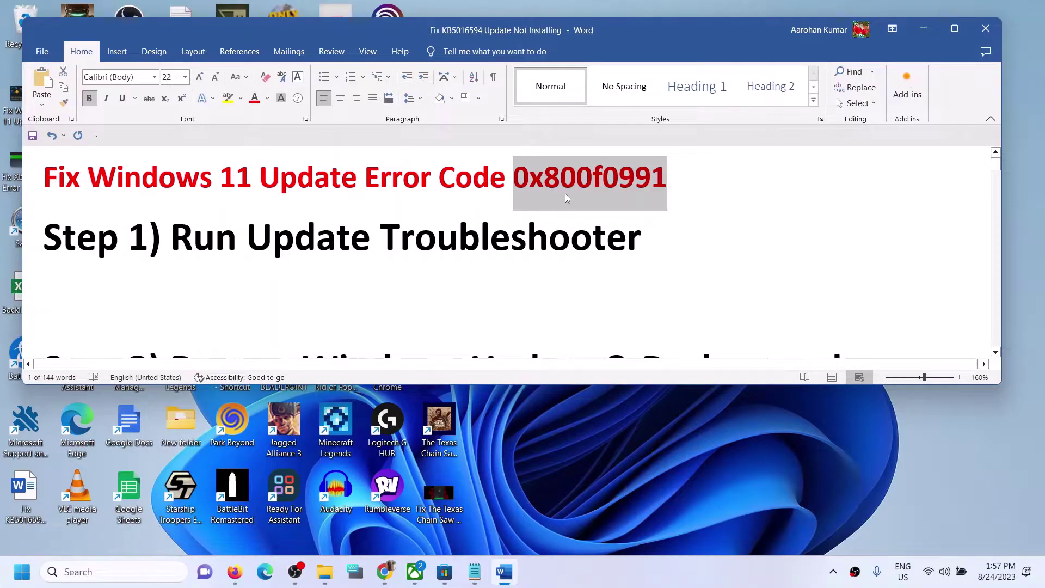
left_click(924, 31)
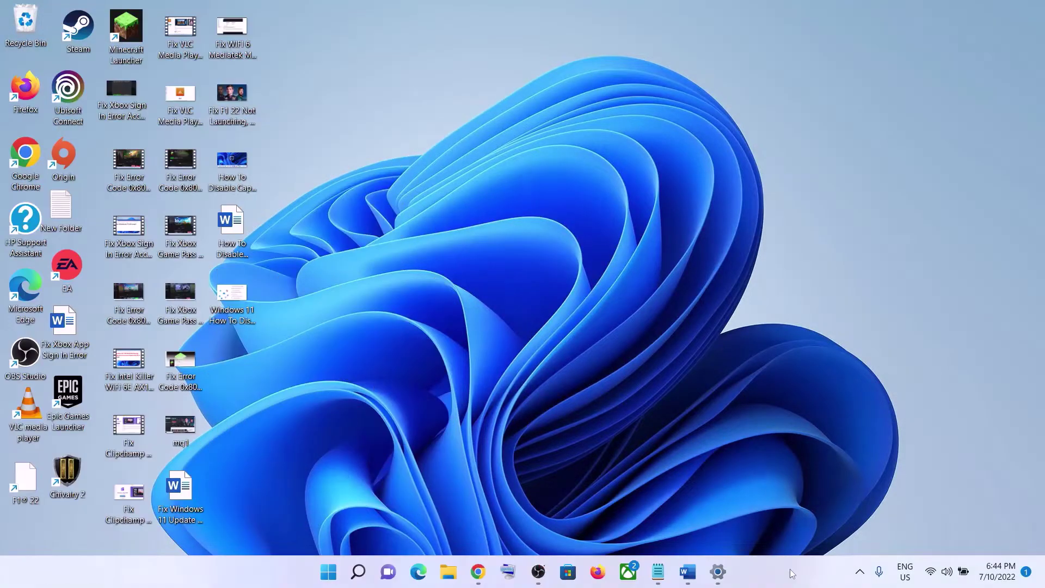
Run the Windows Update troubleshooter via Settings > System > Troubleshoot > Other troubleshooters
left_click(687, 572)
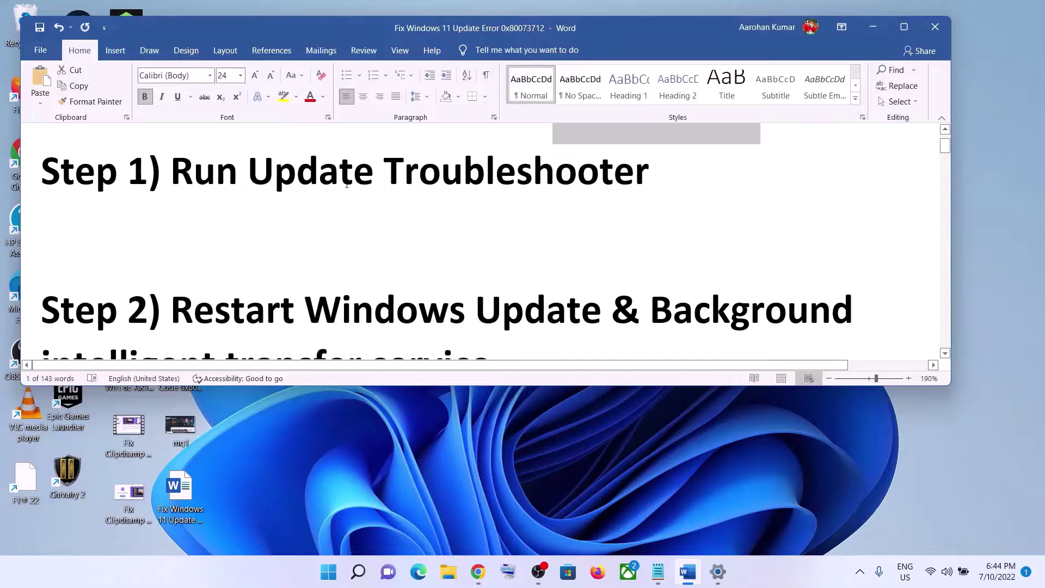
left_click(328, 571)
left_click(490, 226)
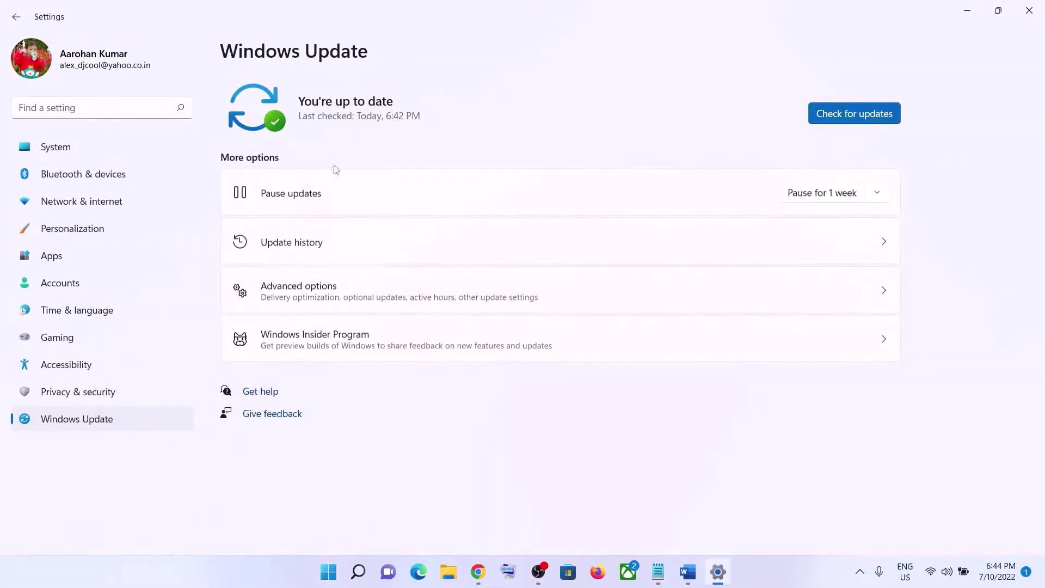
left_click(78, 153)
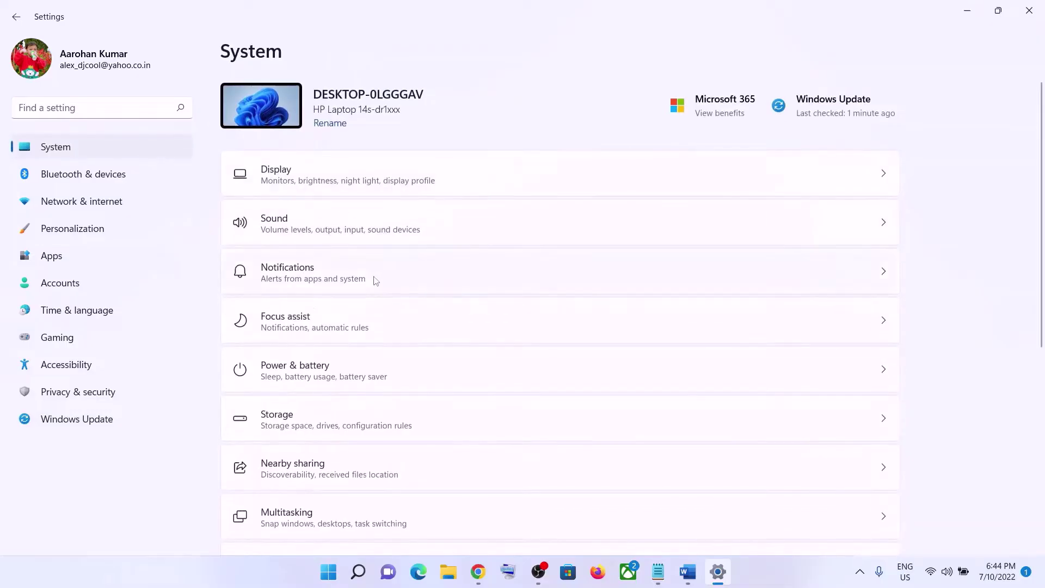
scroll(349, 321, "down", 5)
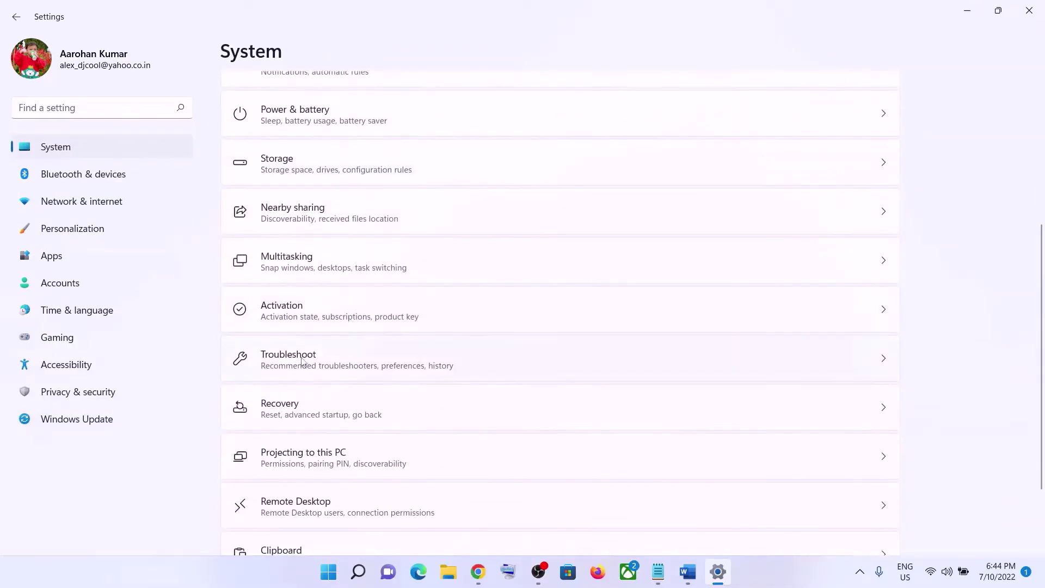
left_click(313, 364)
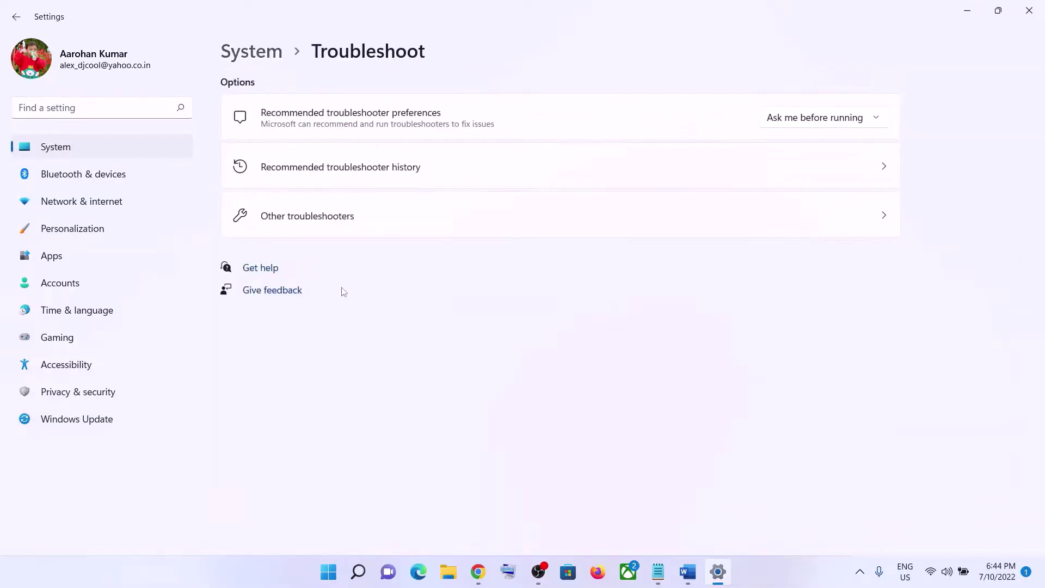
left_click(322, 226)
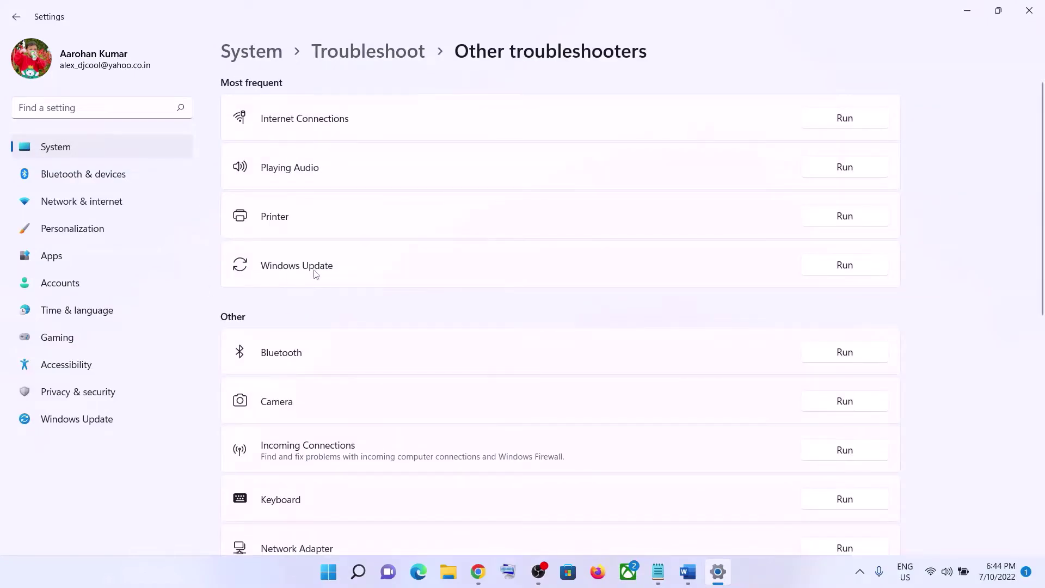
left_click(858, 265)
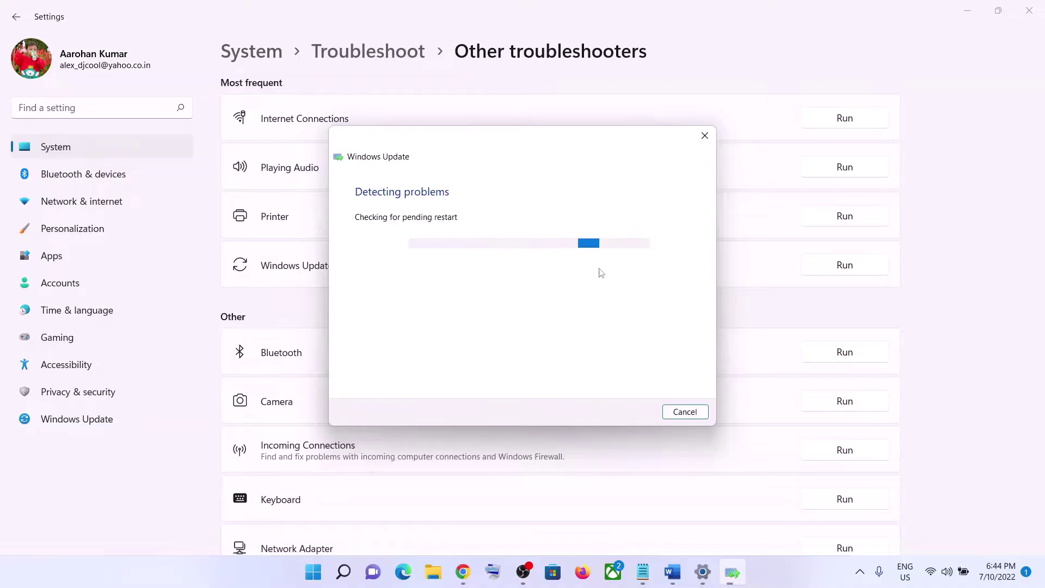
Bring the Word guide forward and review Step 2 on restarting update services
left_click(673, 571)
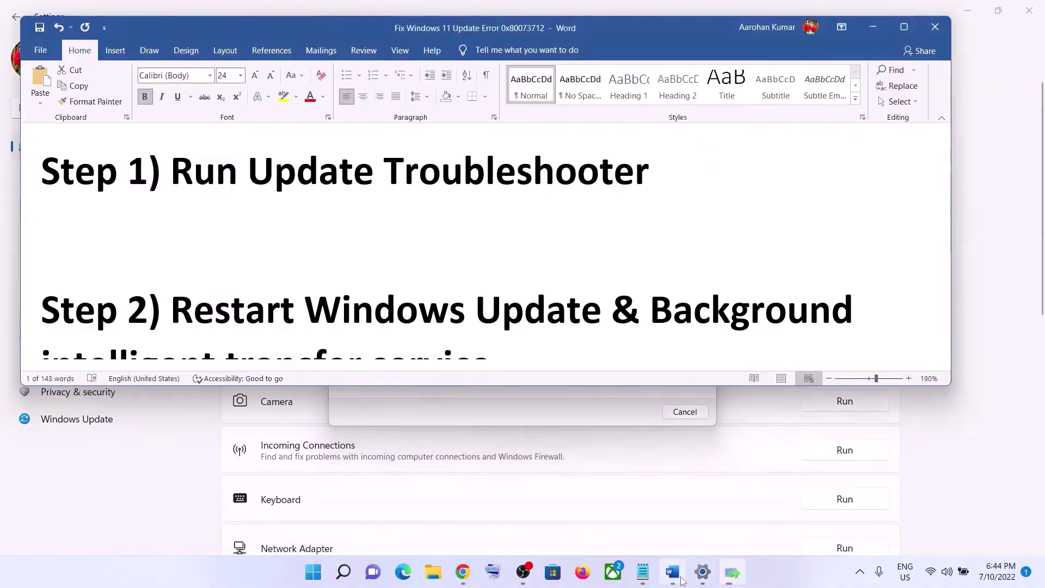
scroll(581, 350, "down", 1)
scroll(580, 349, "down", 2)
scroll(579, 350, "up", 2)
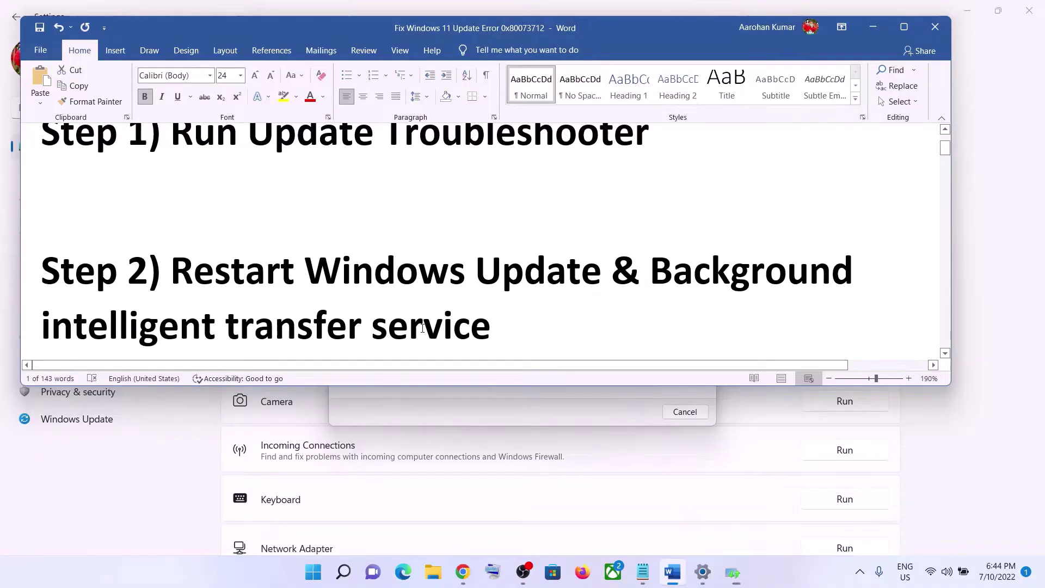
Launch the Services app by searching 'services' from Start
left_click(320, 573)
type("services")
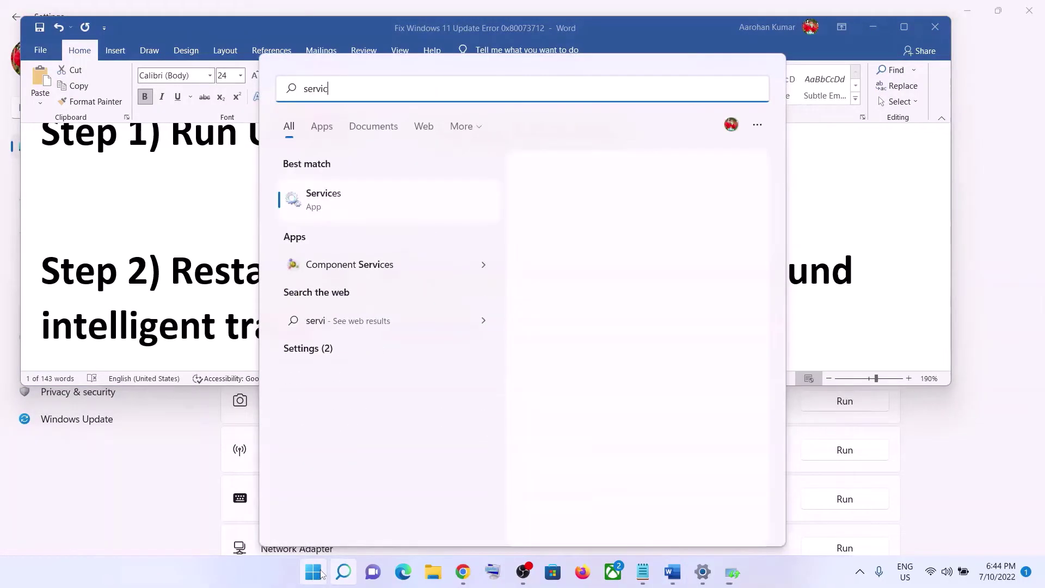
left_click(354, 206)
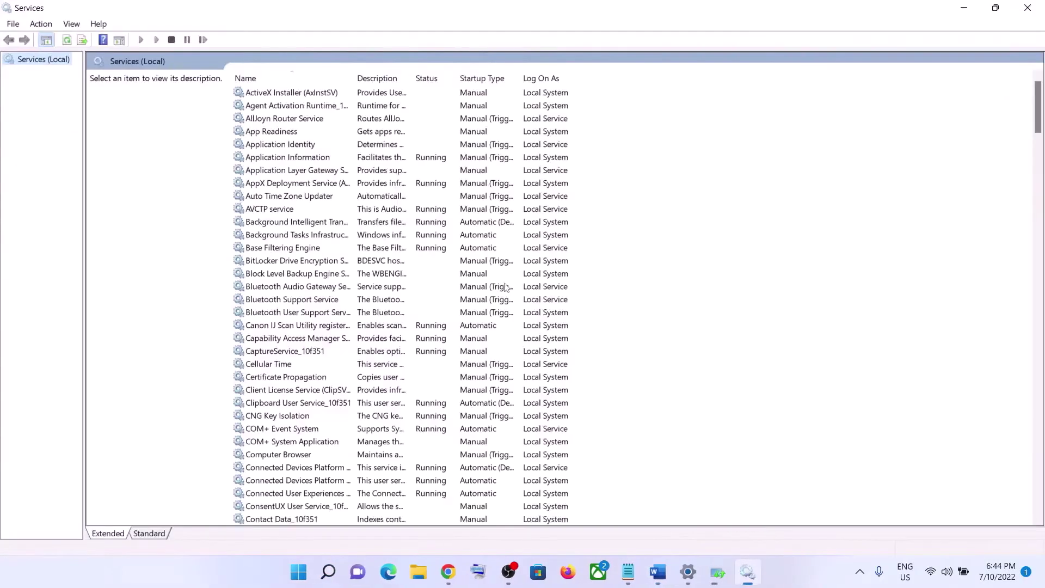
Find the Windows Update service in the Services list and open its properties
left_click(391, 352)
key("w")
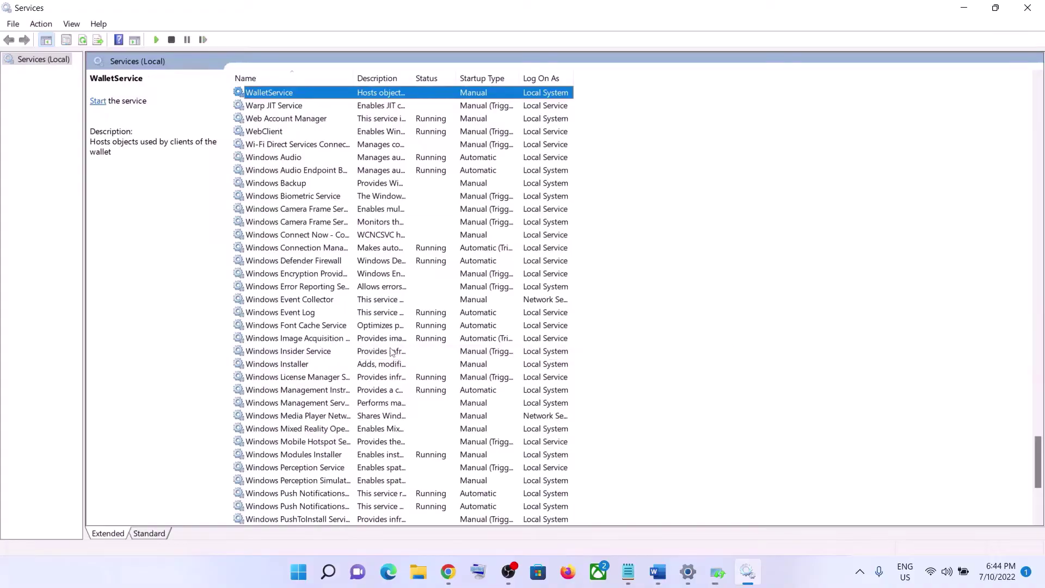
scroll(327, 362, "down", 6)
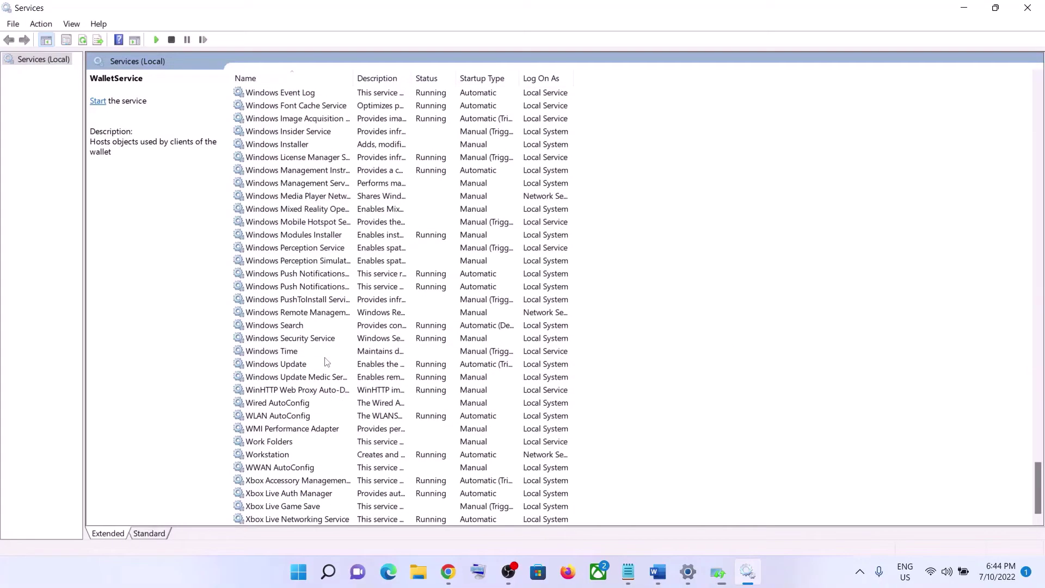
left_click(295, 366)
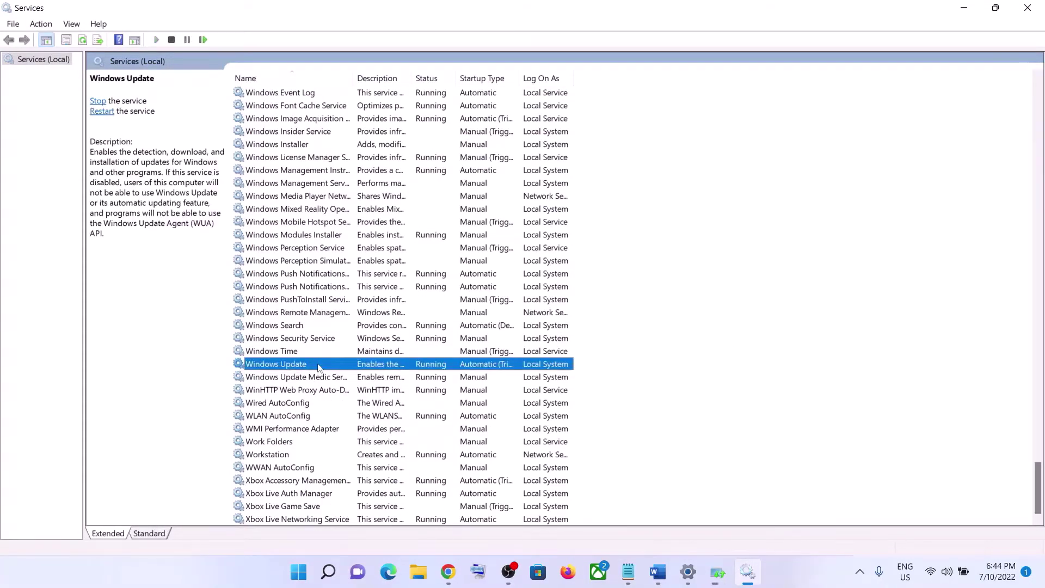
double_click(318, 368)
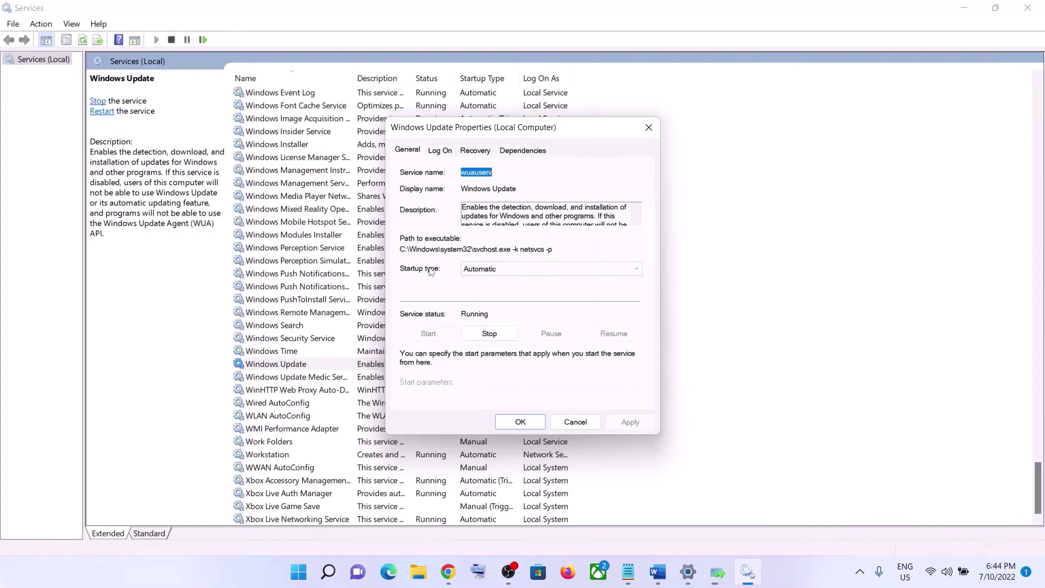
Close the troubleshooter report, set Windows Update startup to Automatic, apply, and restart the service
left_click(467, 271)
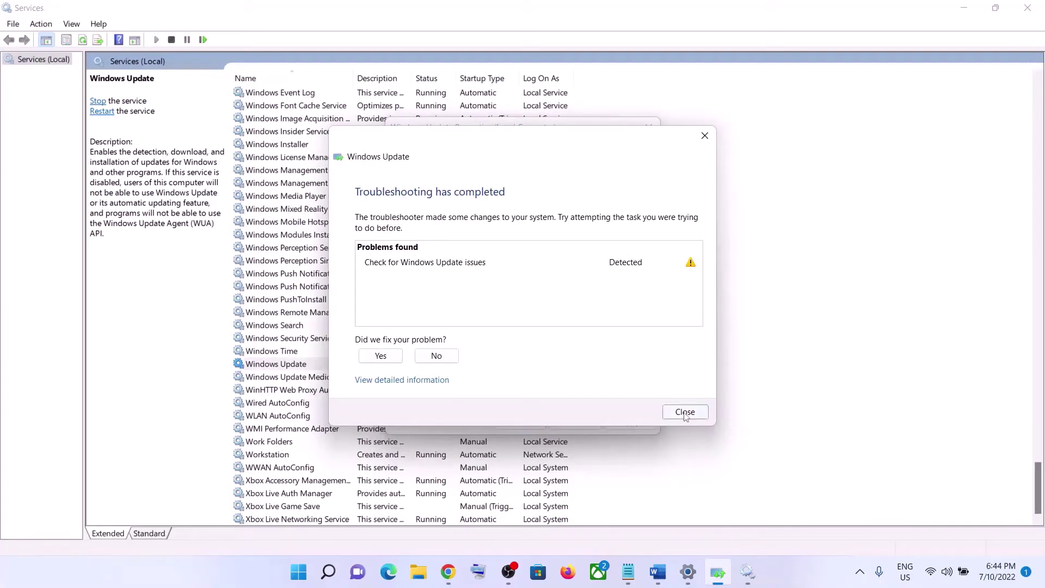
left_click(685, 412)
left_click(497, 269)
left_click(496, 290)
left_click(624, 424)
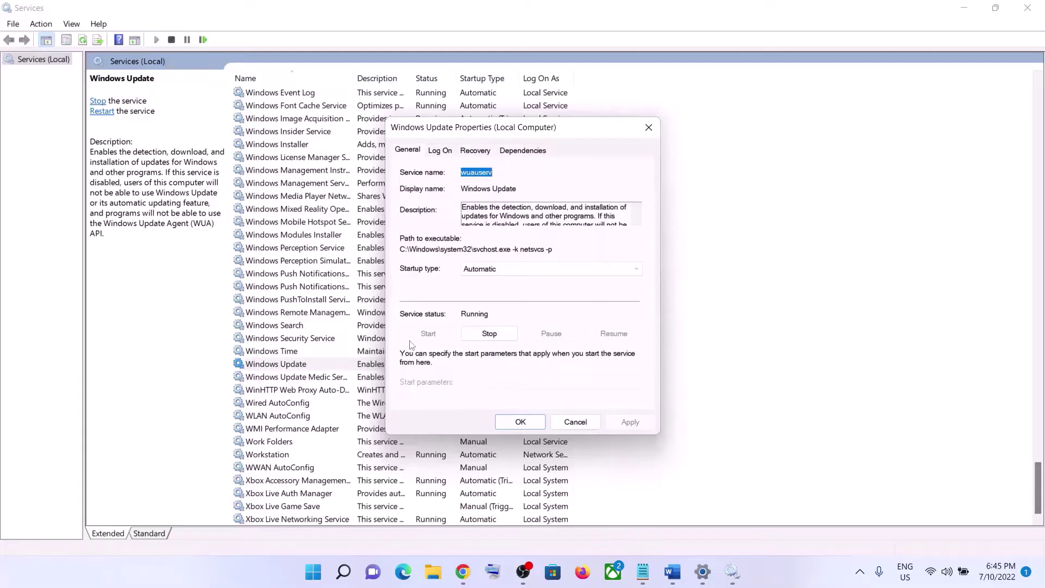
left_click(520, 422)
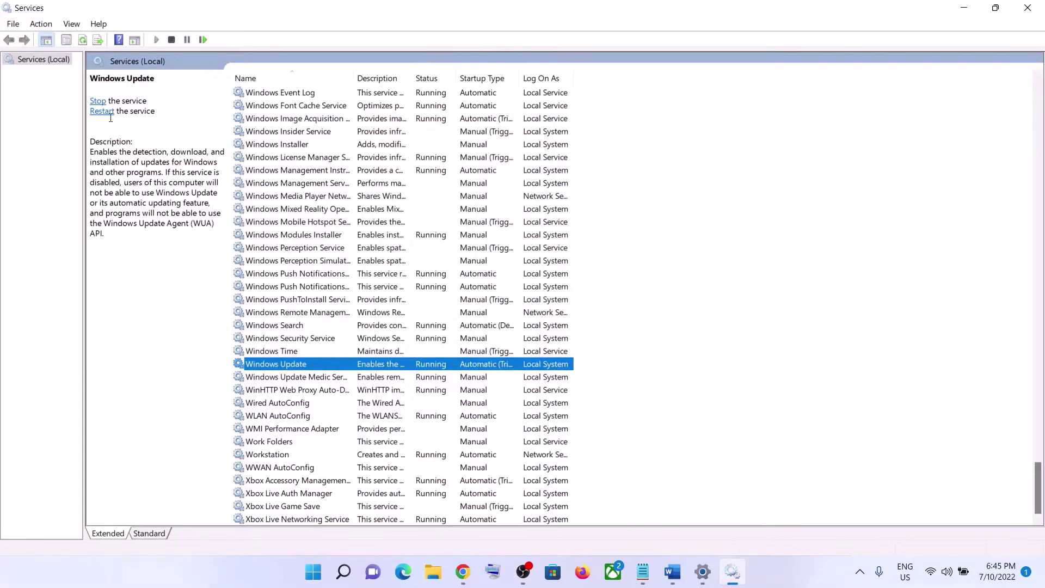
left_click(98, 101)
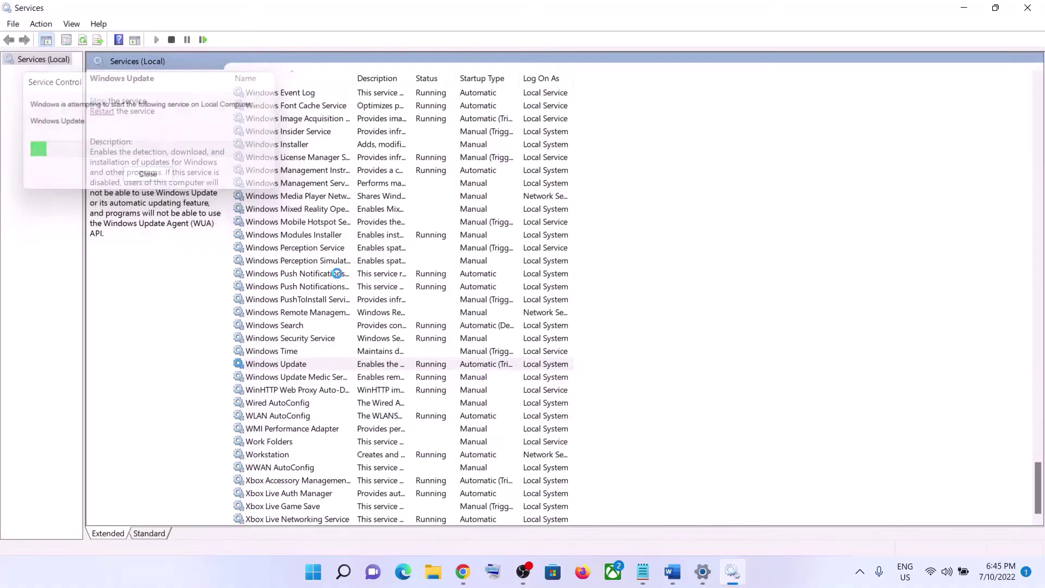
left_click(338, 275)
Widen the Name column, set Background Intelligent Transfer Service startup to Automatic, and restart it
key("Home")
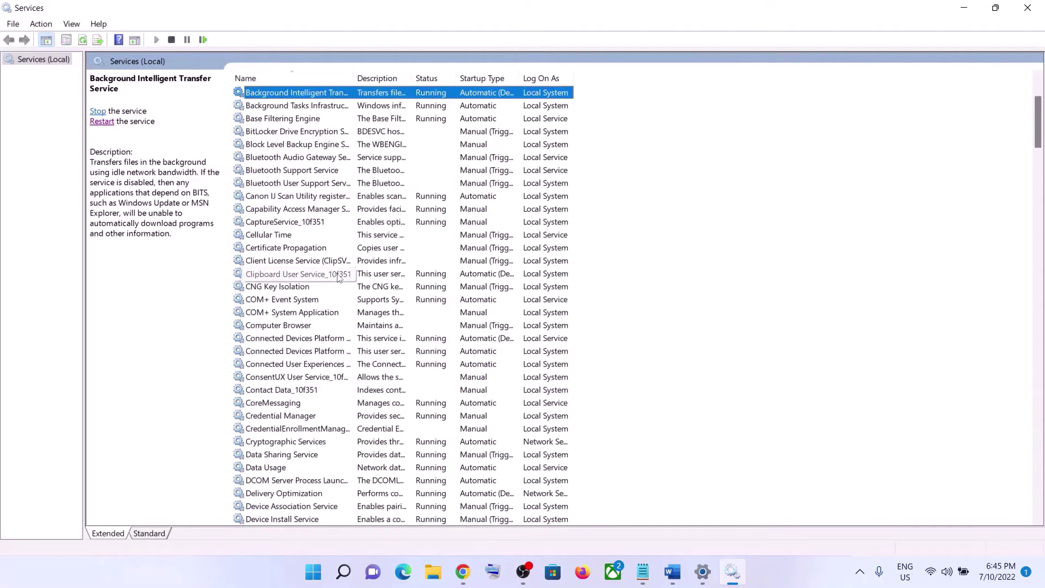
scroll(340, 279, "up", 3)
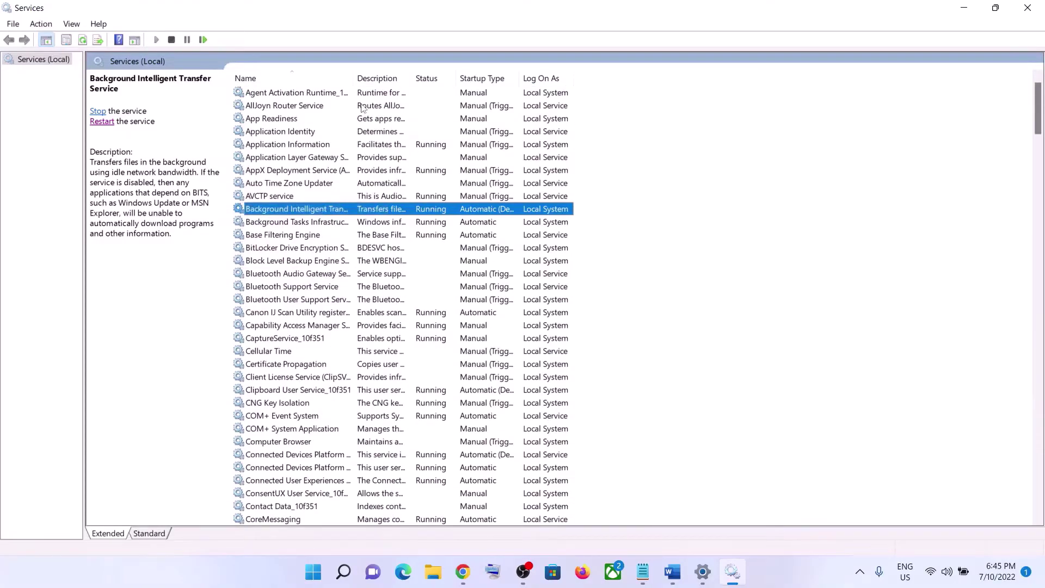
double_click(353, 76)
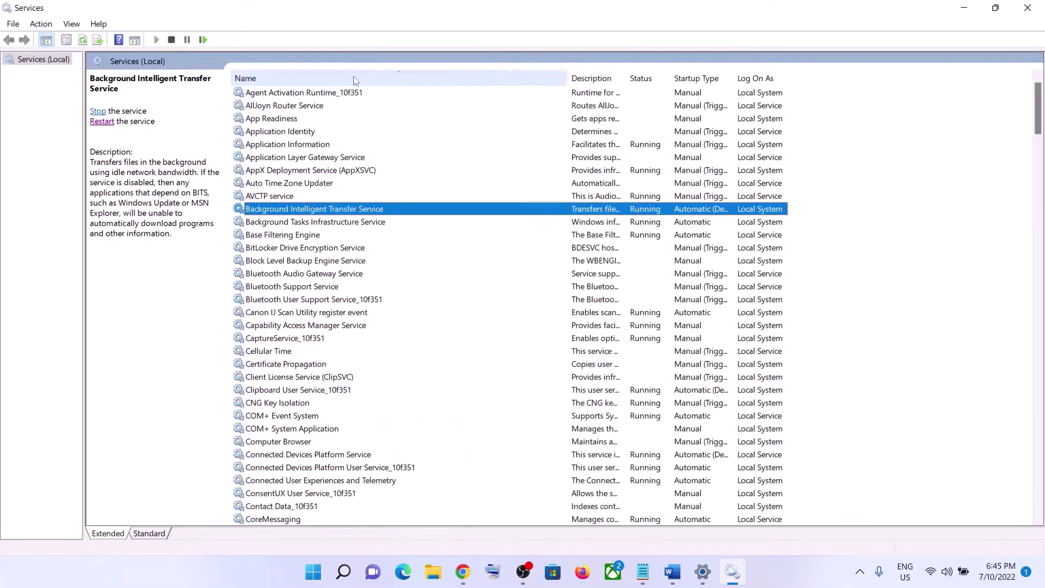
double_click(357, 210)
left_click(509, 269)
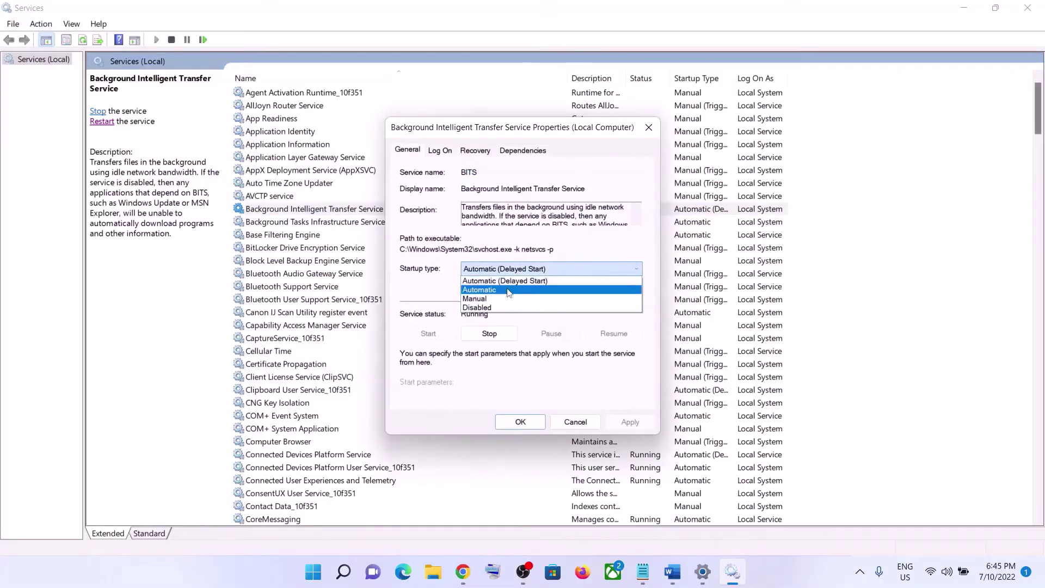
left_click(509, 290)
left_click(630, 422)
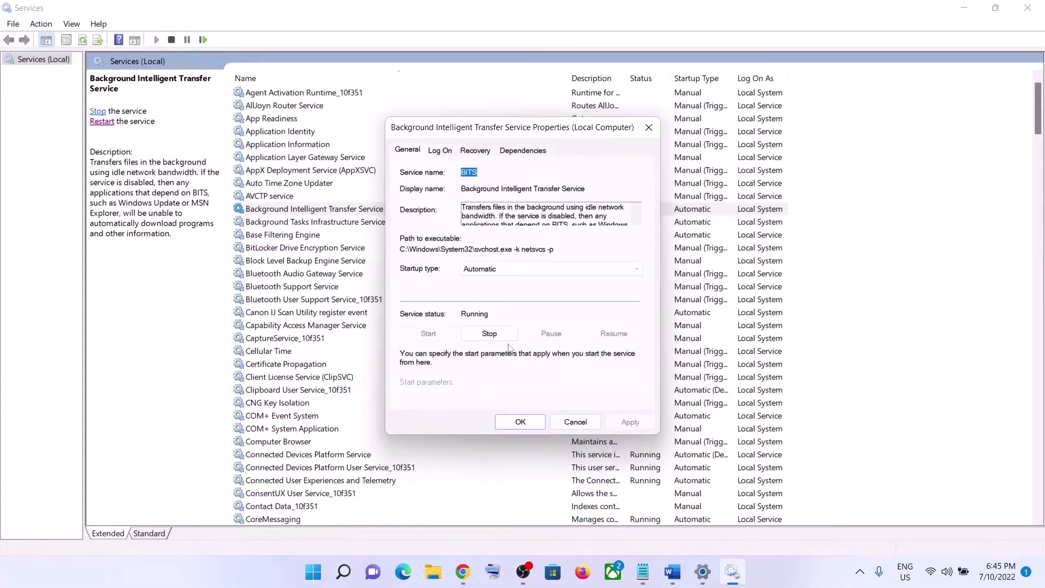
left_click(520, 422)
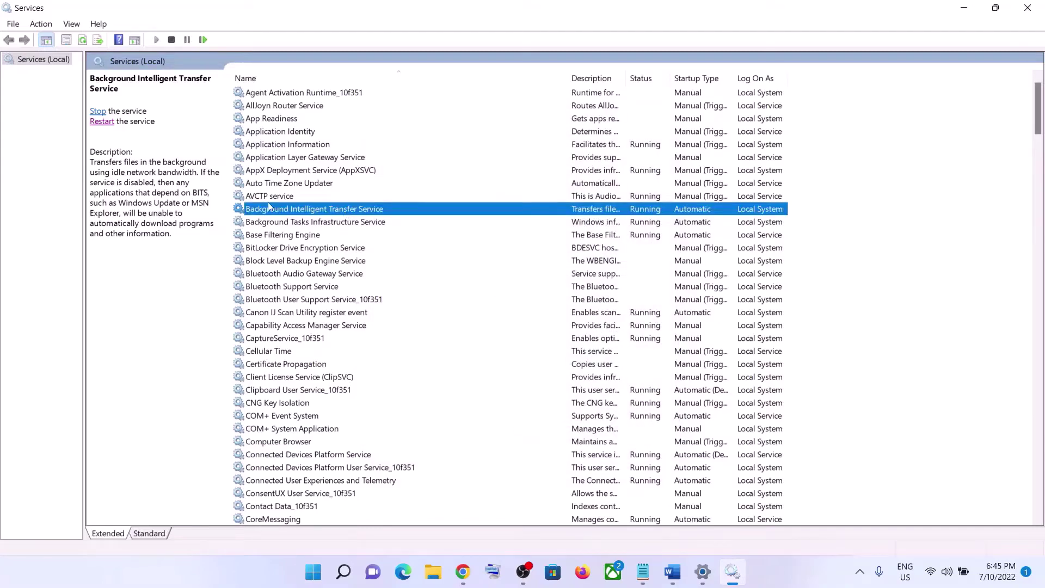
left_click(102, 124)
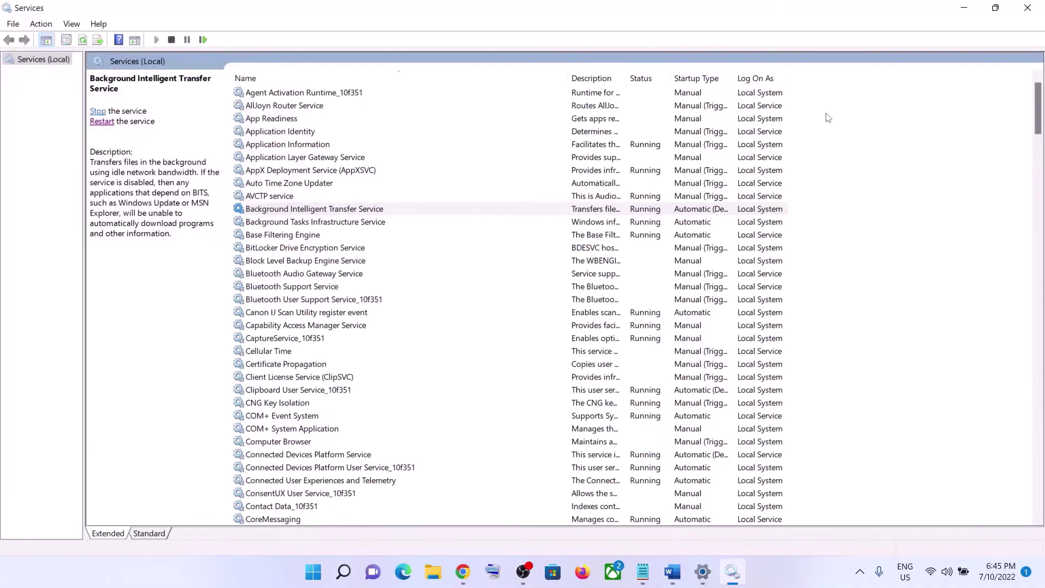
Close Services and copy the Windows 11 download link from Step 3 of the Word guide
left_click(1027, 8)
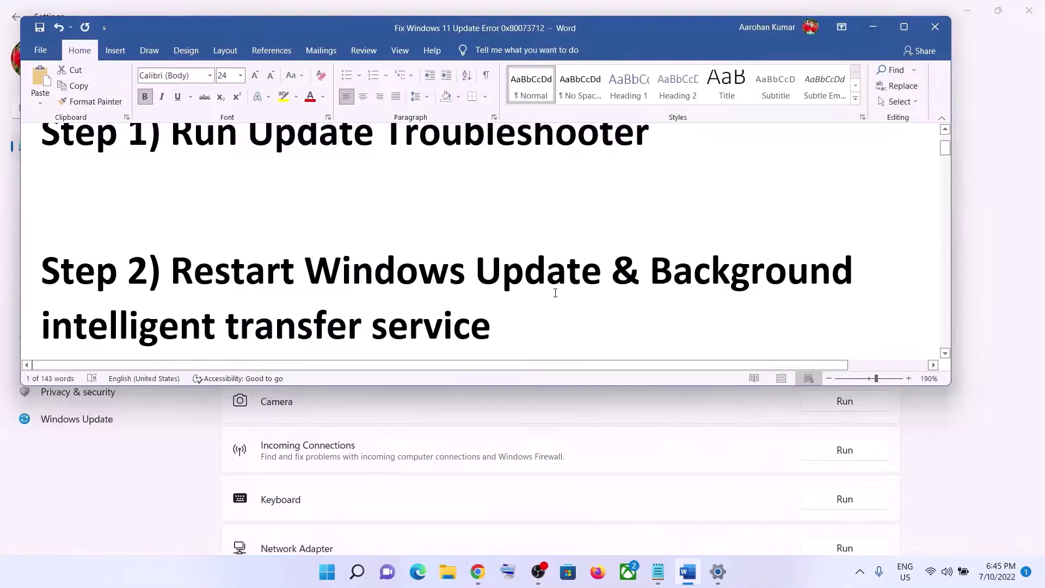
scroll(494, 292, "down", 3)
scroll(495, 292, "down", 4)
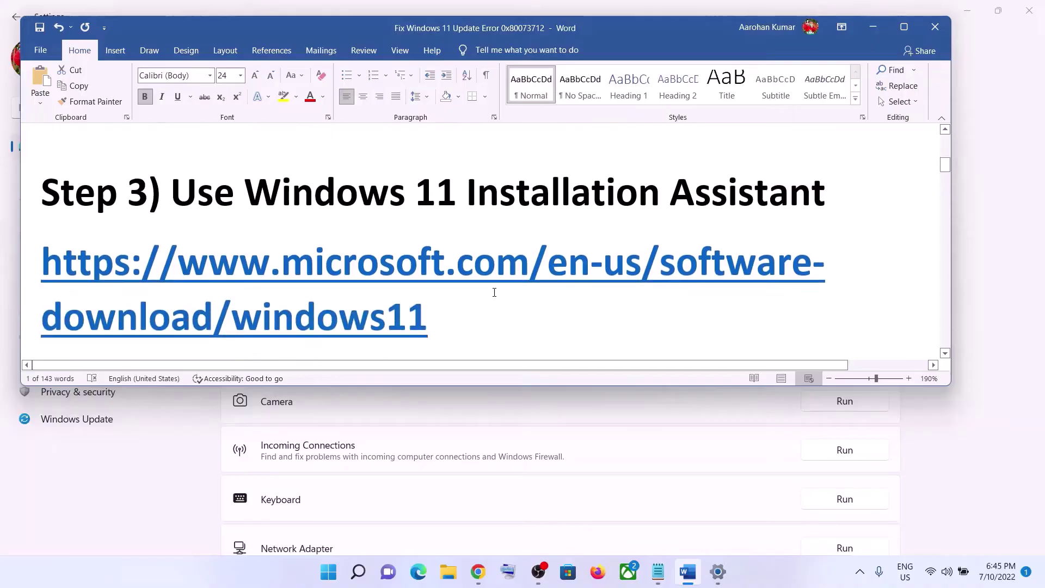
triple_click(456, 313)
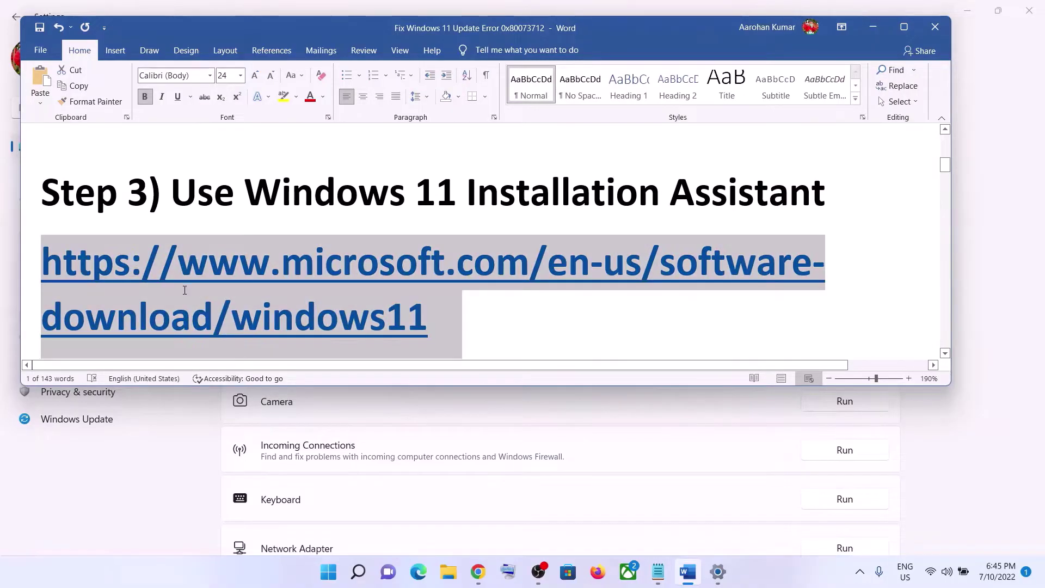
right_click(361, 289)
left_click(412, 60)
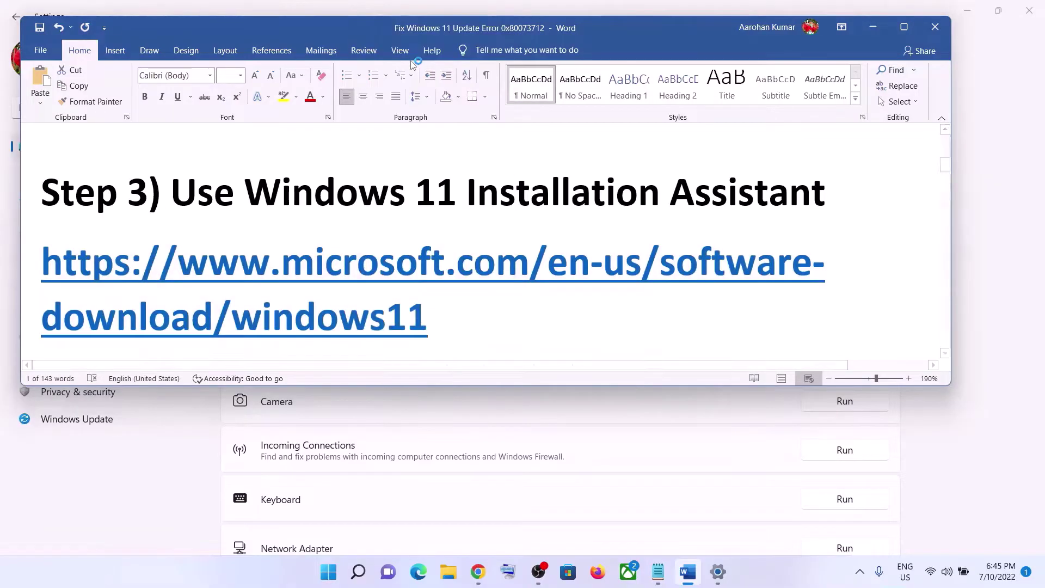
Download Windows11InstallationAssistant.exe from Chrome's Download Windows 11 page and run it
left_click(479, 571)
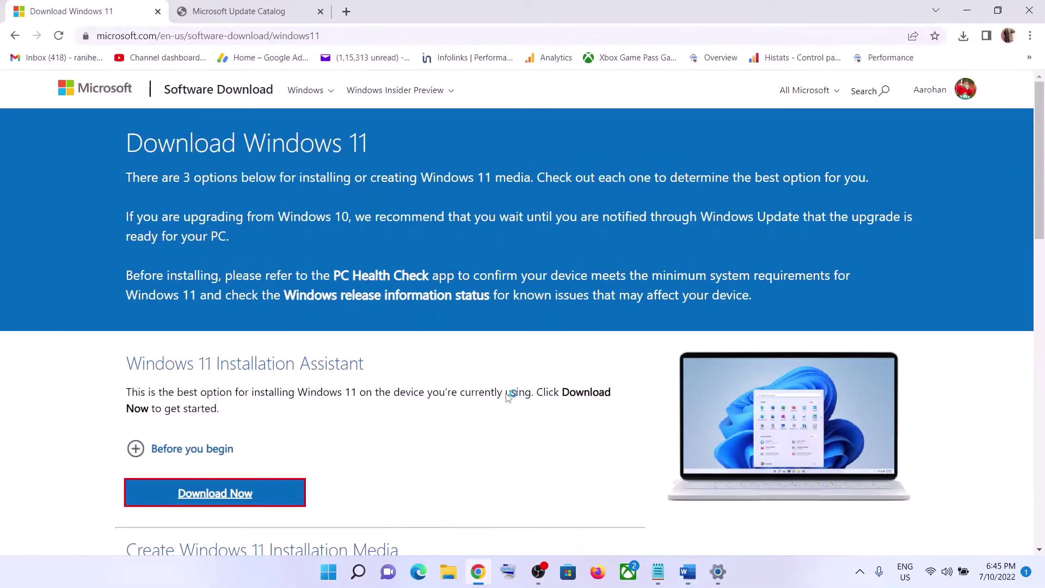
scroll(326, 348, "down", 1)
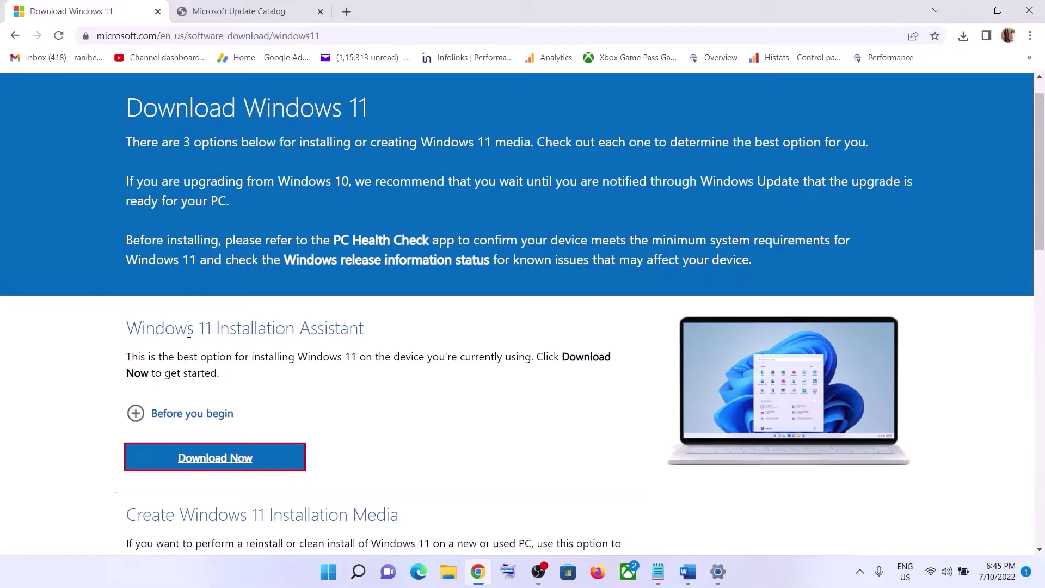
left_click(250, 459)
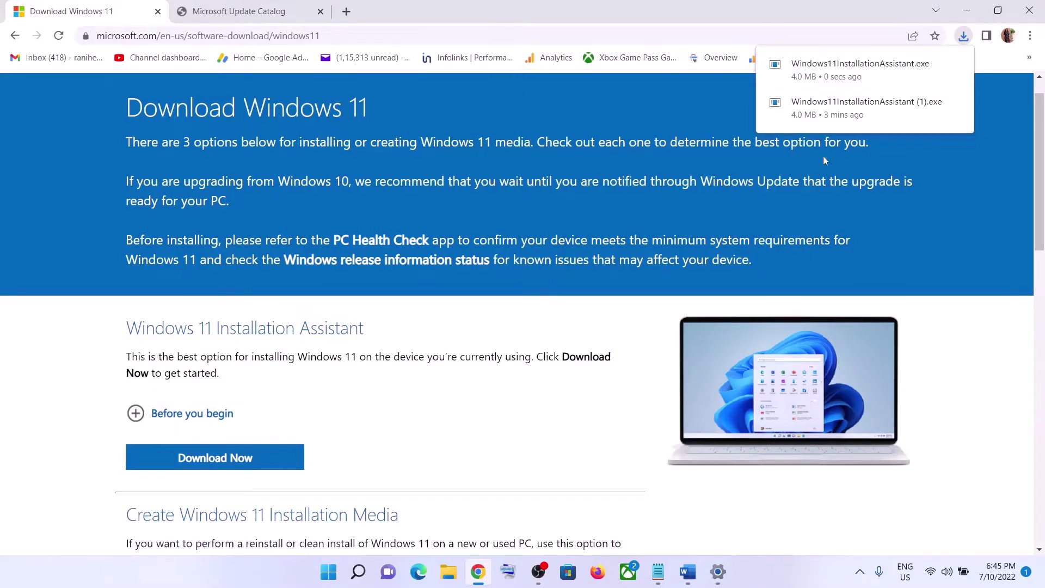
left_click(844, 77)
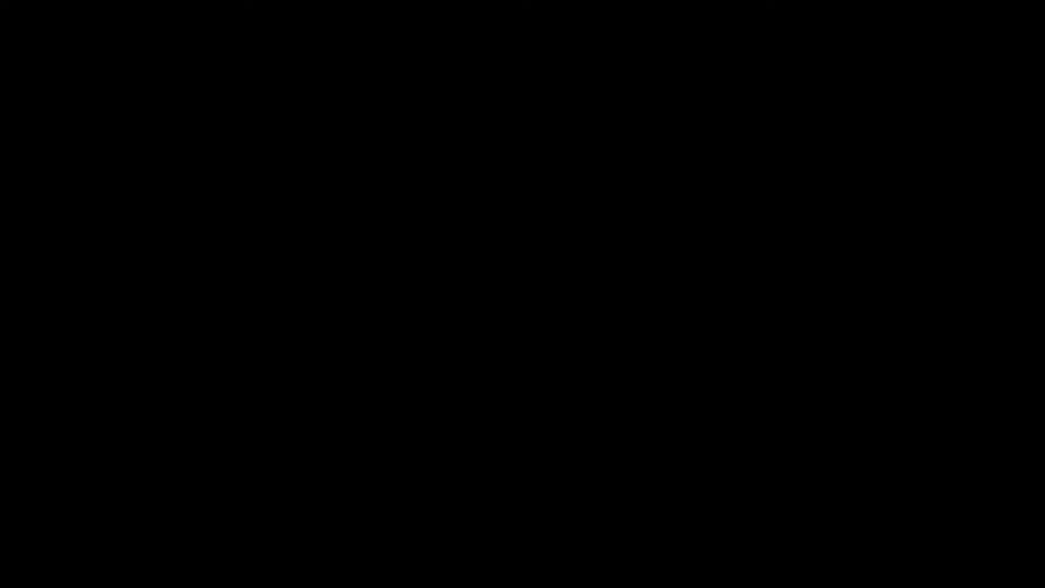
Allow the Installation Assistant through UAC, then close its already-latest-version notice
left_click(506, 329)
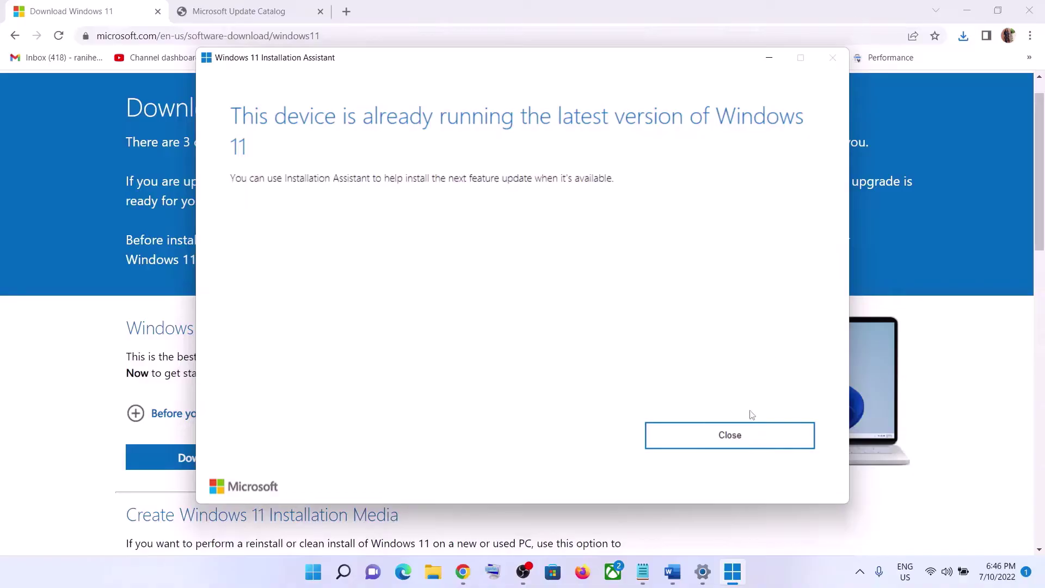
left_click(736, 437)
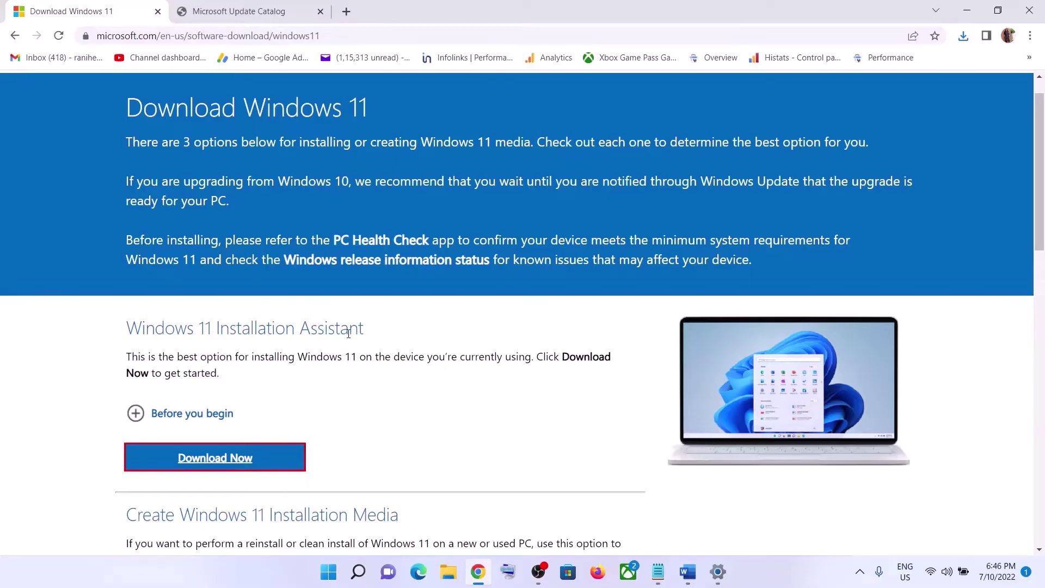
In File Explorer's Downloads folder, select the newer Windows11InstallationAssistant file
left_click(448, 572)
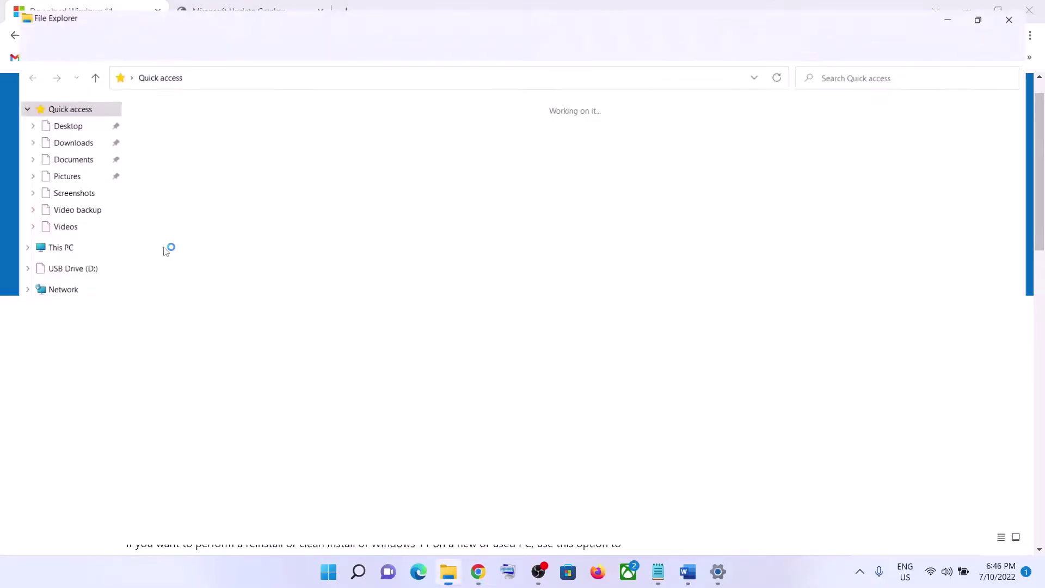
left_click(66, 143)
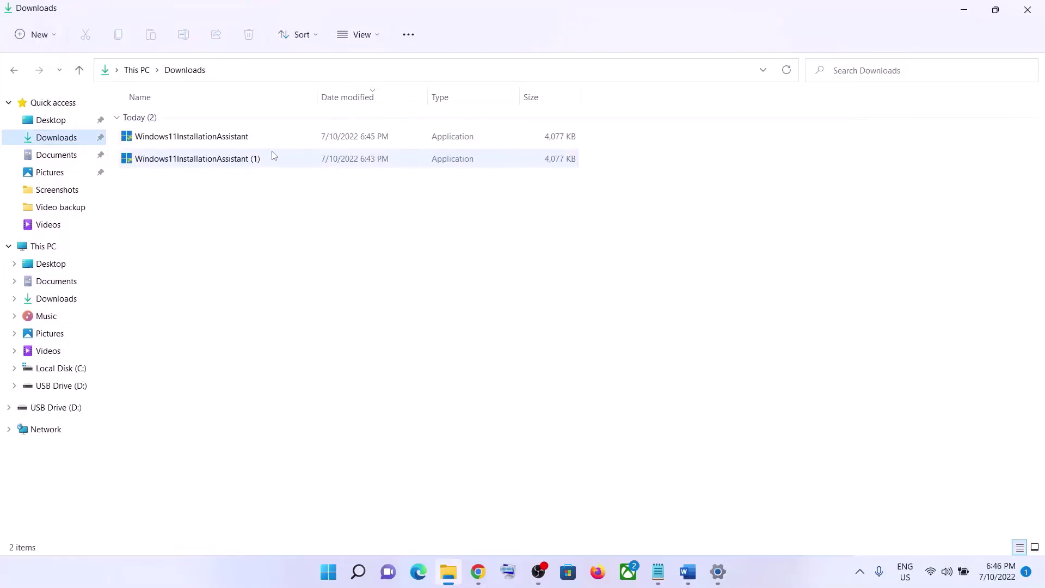
left_click(200, 141)
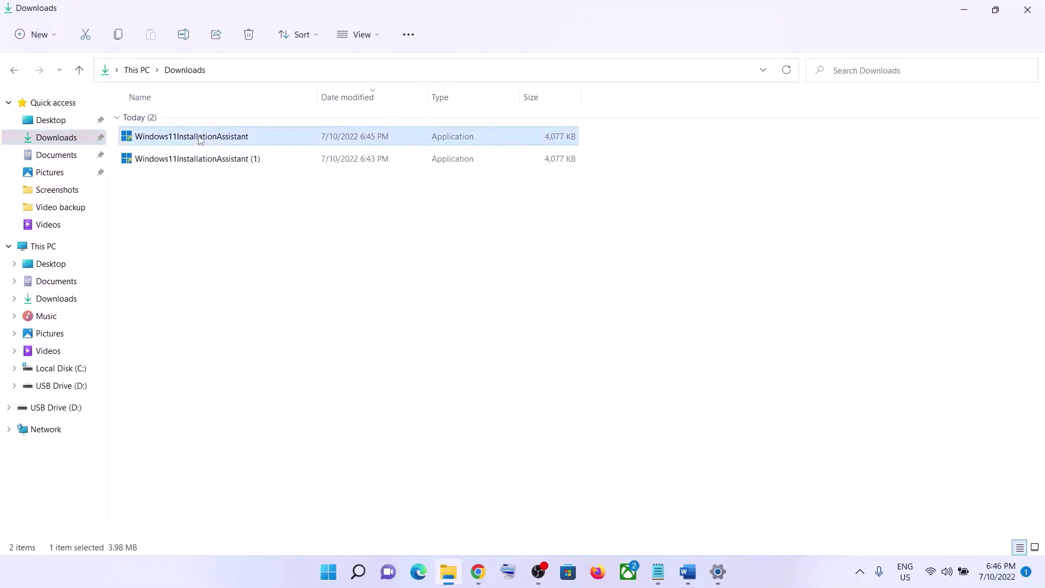
Set the newer Windows11InstallationAssistant to run in Windows 7 compatibility mode and apply it
right_click(200, 141)
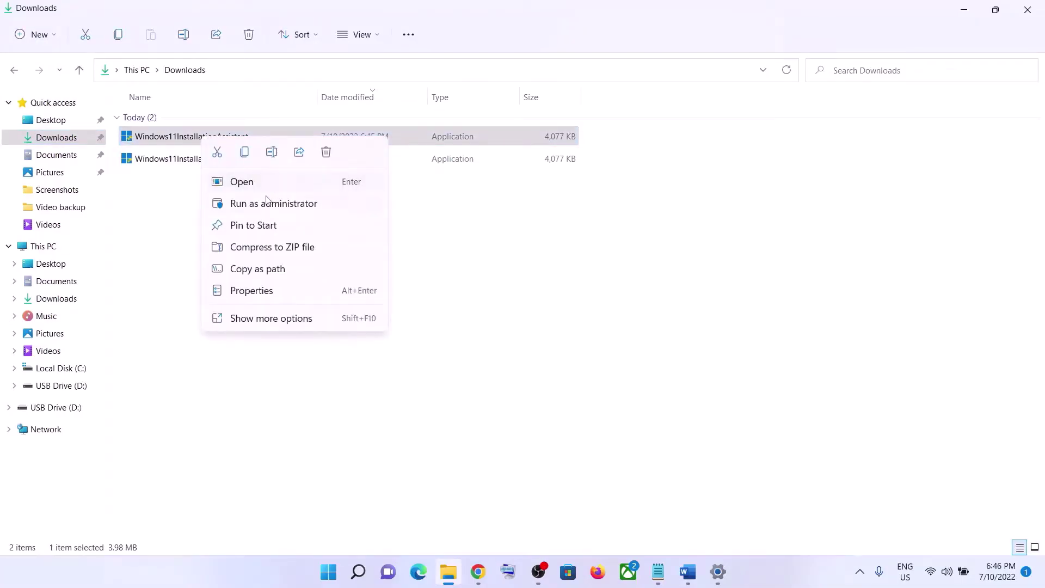
left_click(252, 291)
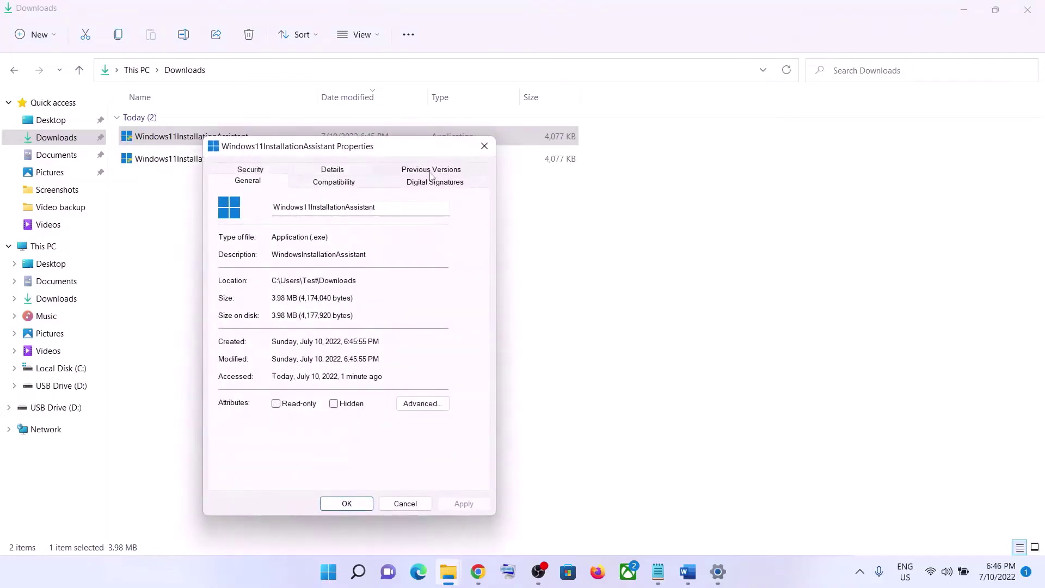
left_click(351, 185)
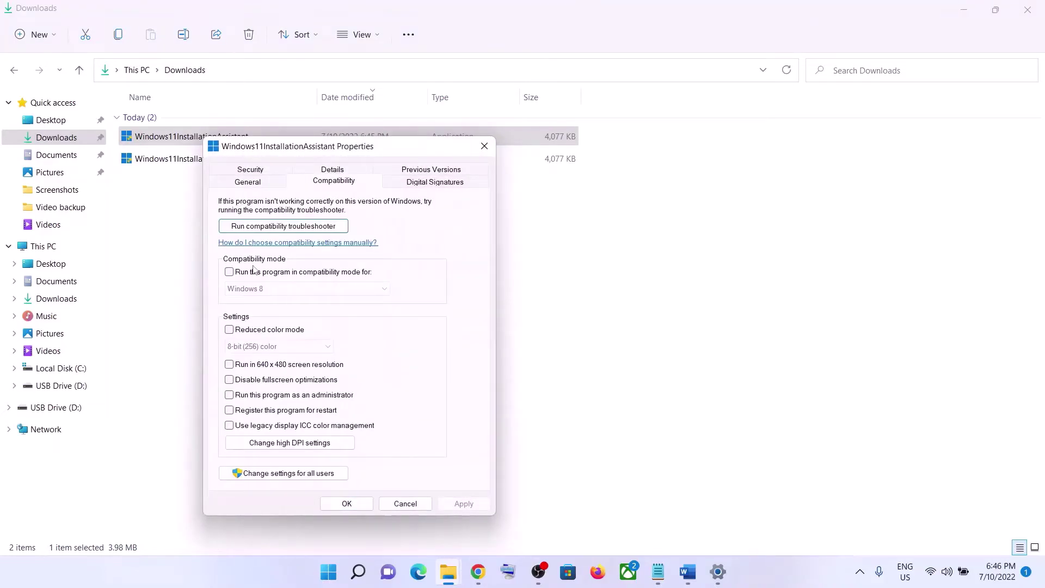
left_click(229, 272)
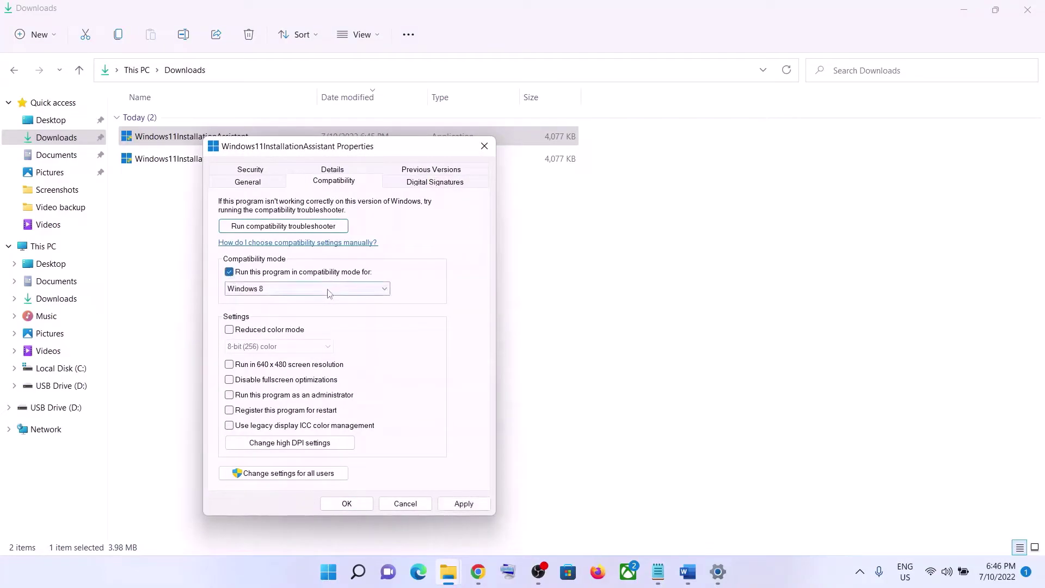
left_click(355, 289)
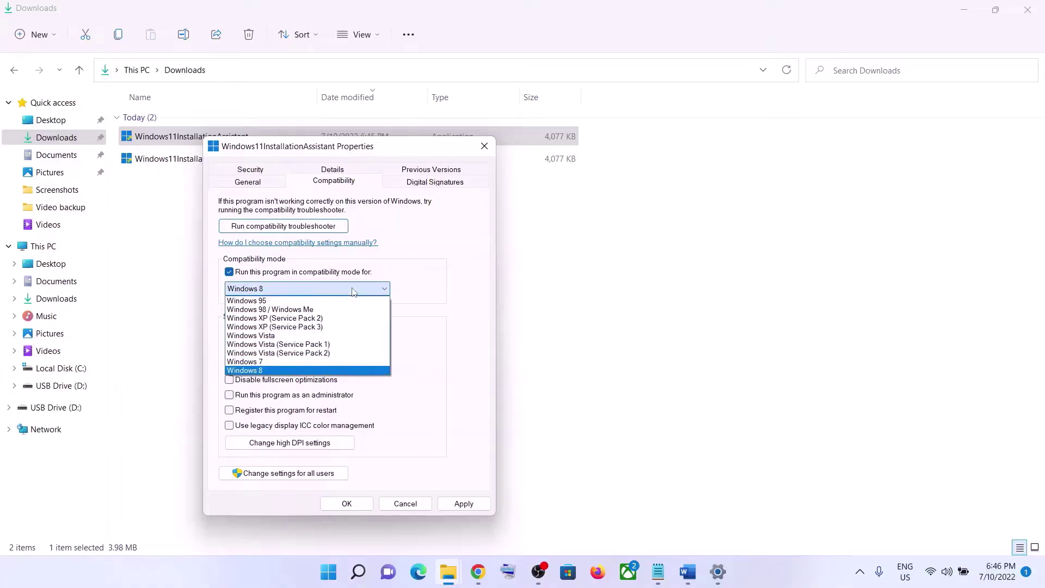
left_click(261, 362)
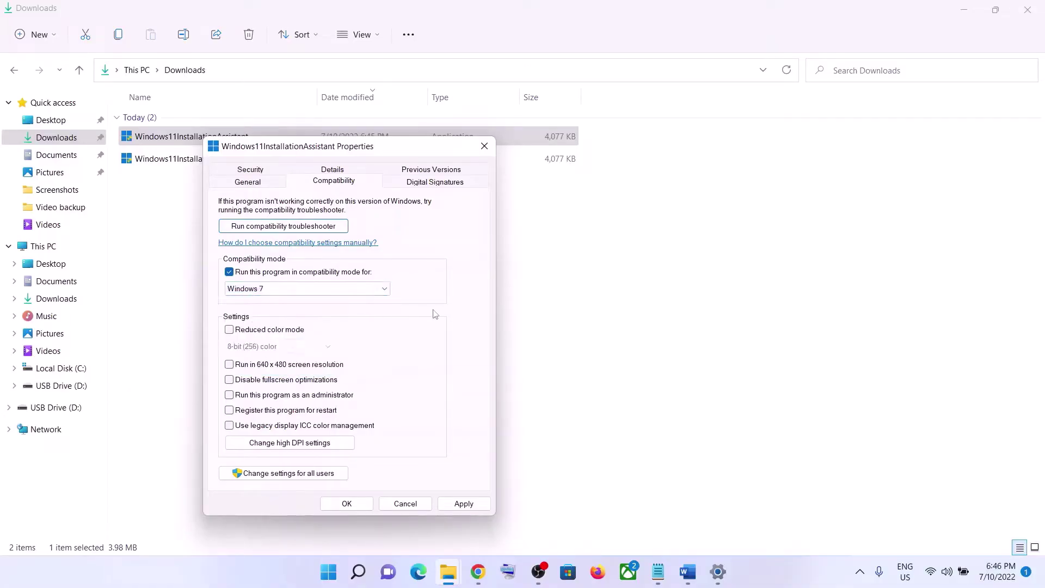
left_click(464, 504)
left_click(369, 503)
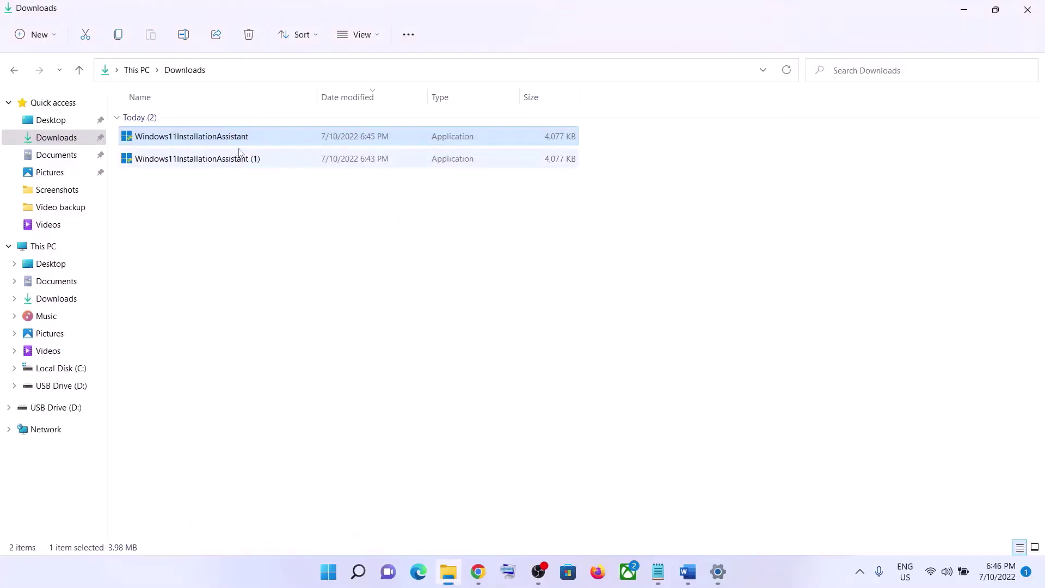
Bring up the Word guide at Step 4, select the Microsoft Update Catalog link, and go to its Chrome tab
left_click(974, 15)
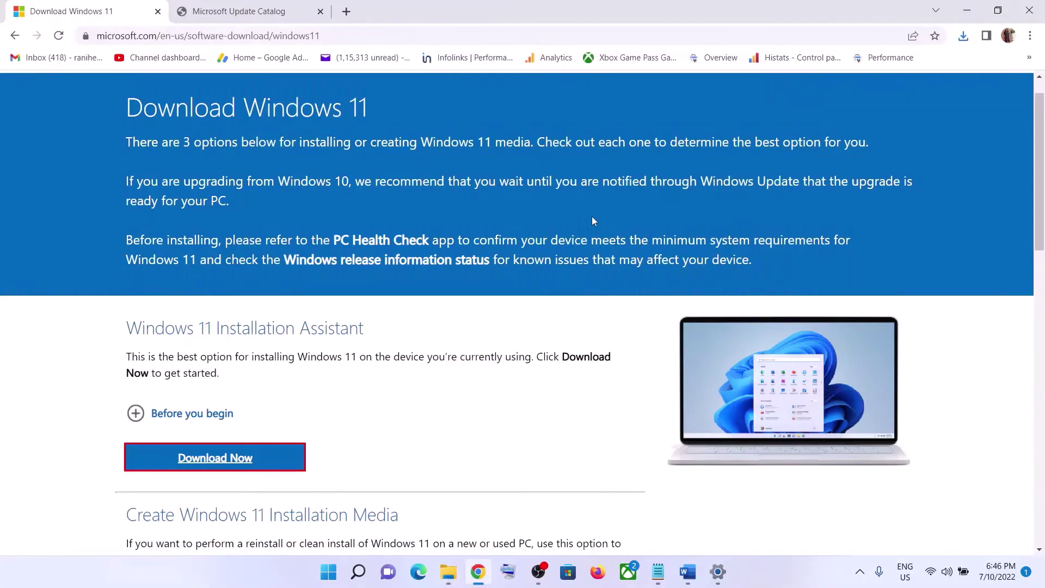
left_click(688, 571)
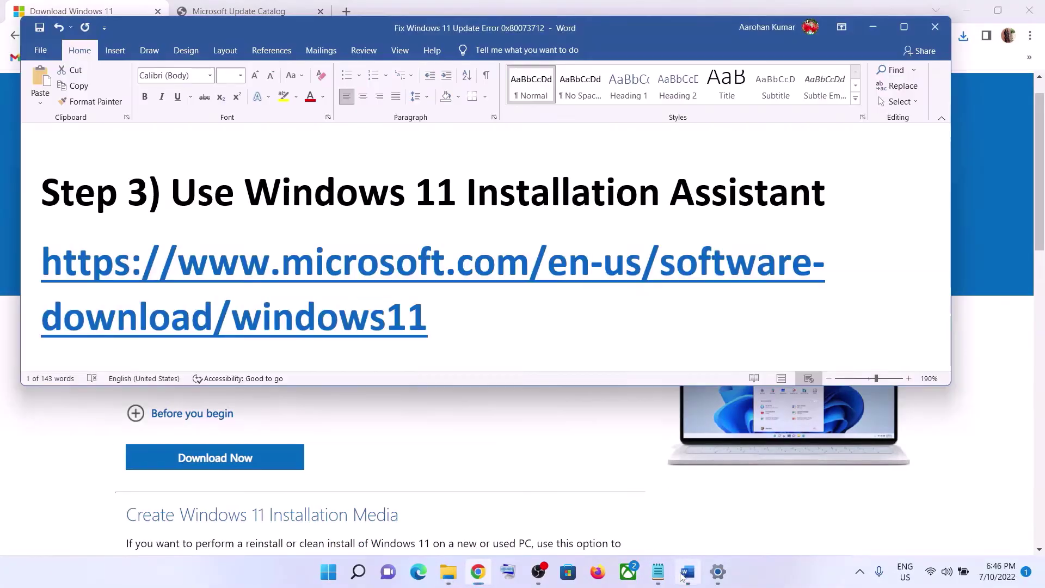
scroll(446, 325, "down", 5)
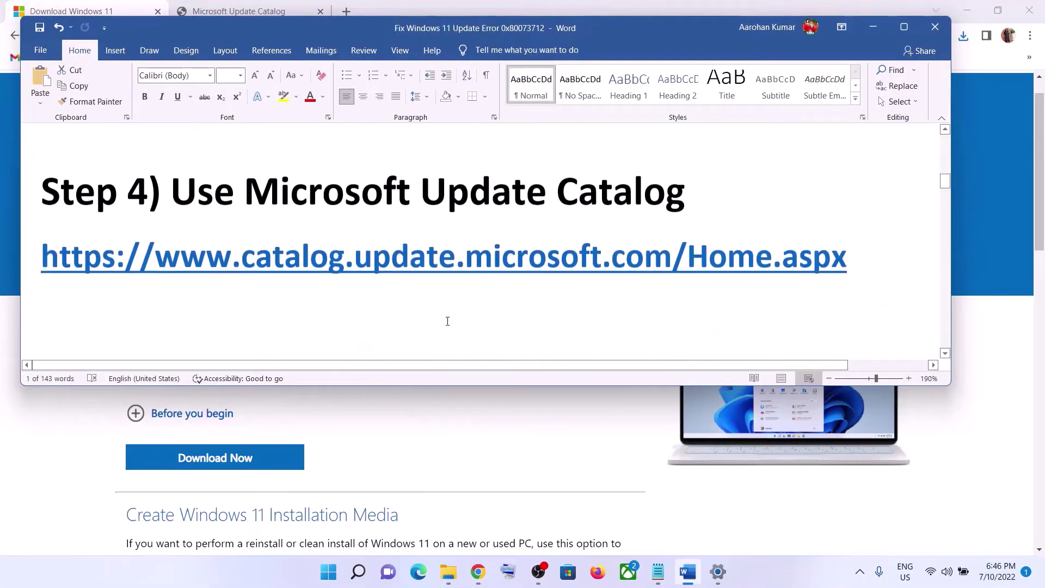
triple_click(879, 249)
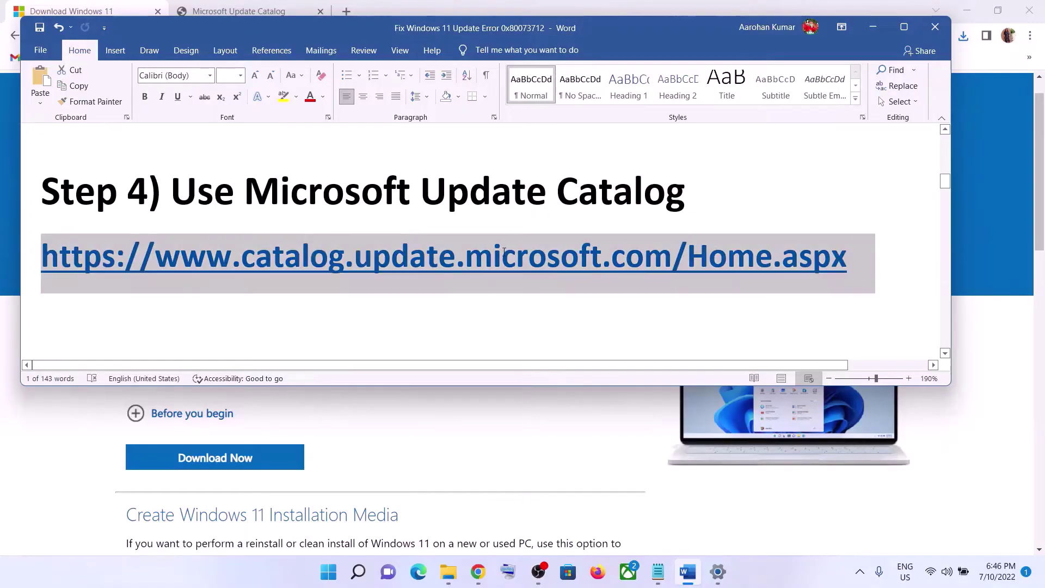
left_click(208, 5)
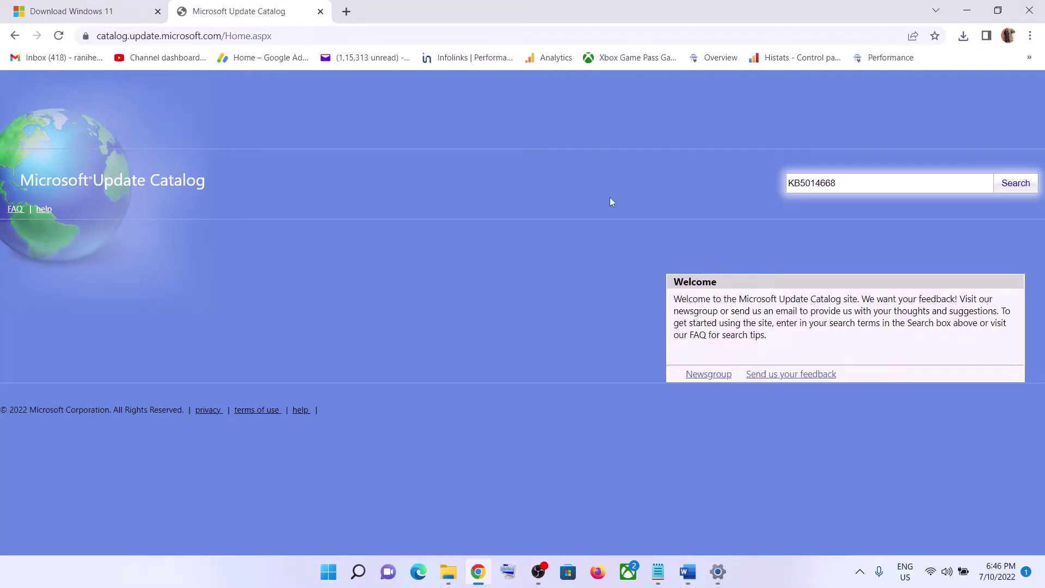
Search the catalog for KB5014668, listing its x64 and ARM64 Windows 11 cumulative updates
left_click_drag(856, 180, 786, 187)
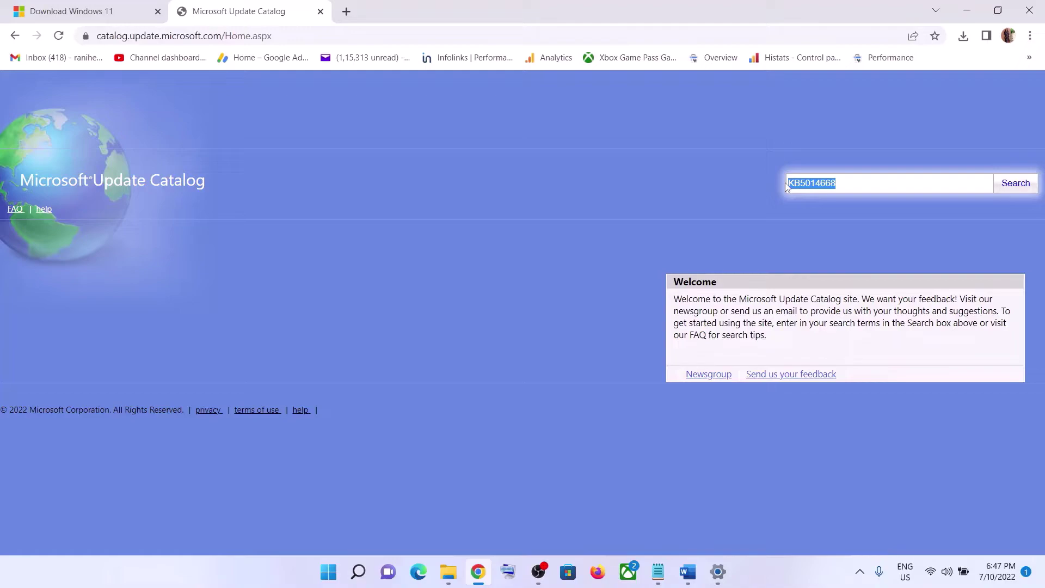
left_click(852, 181)
left_click_drag(860, 182, 793, 182)
left_click(856, 186)
left_click_drag(866, 185, 791, 183)
left_click(848, 185)
left_click_drag(845, 185, 796, 184)
left_click(1014, 185)
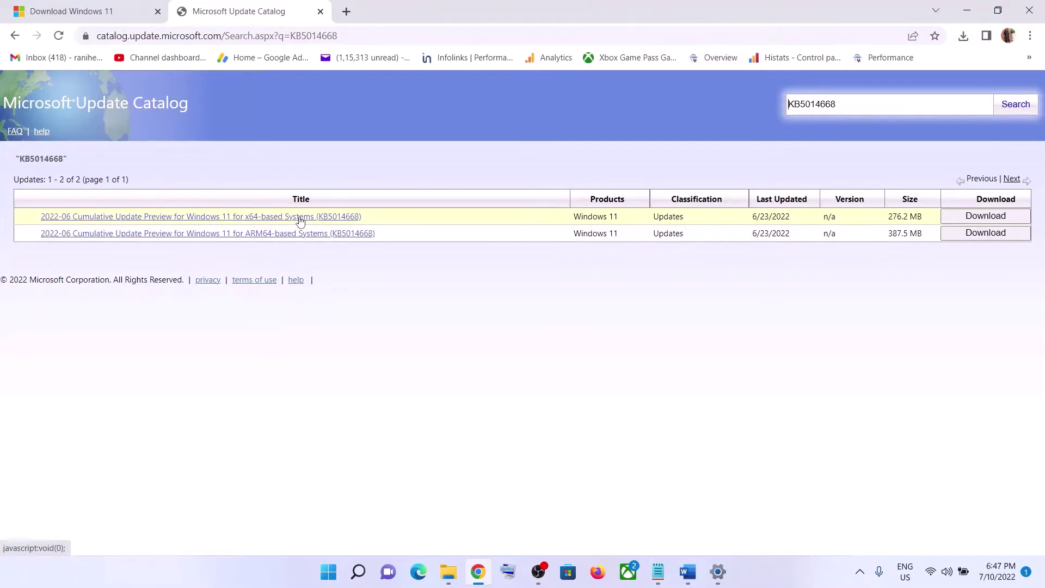
left_click(328, 572)
left_click(489, 231)
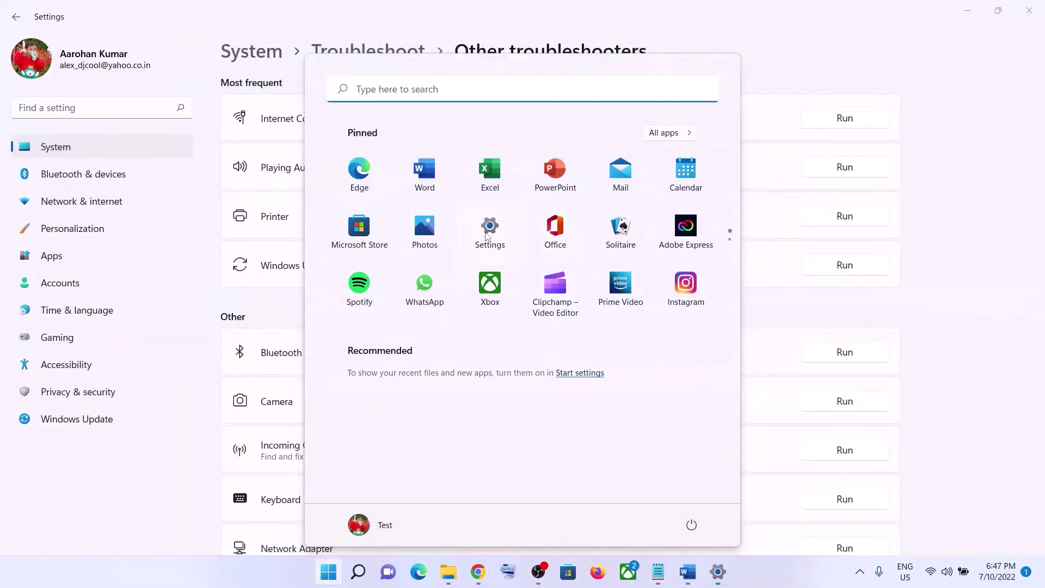
left_click(94, 149)
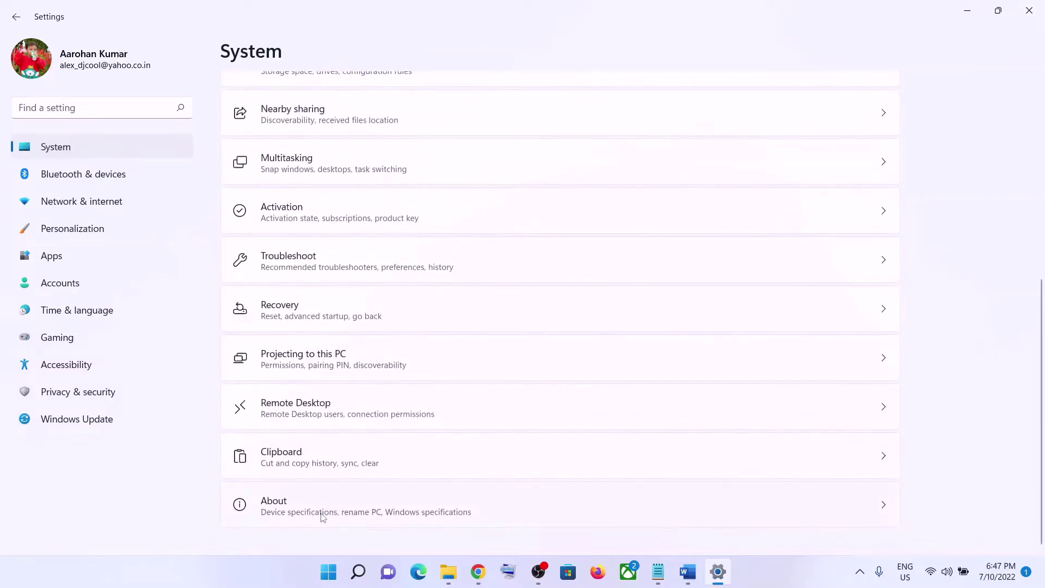
left_click(323, 518)
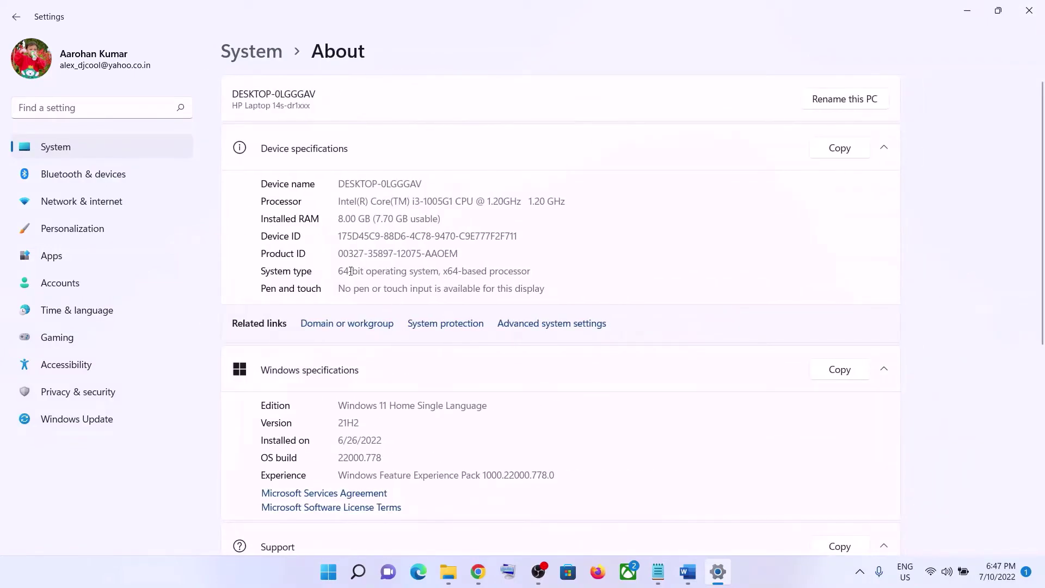
left_click(967, 11)
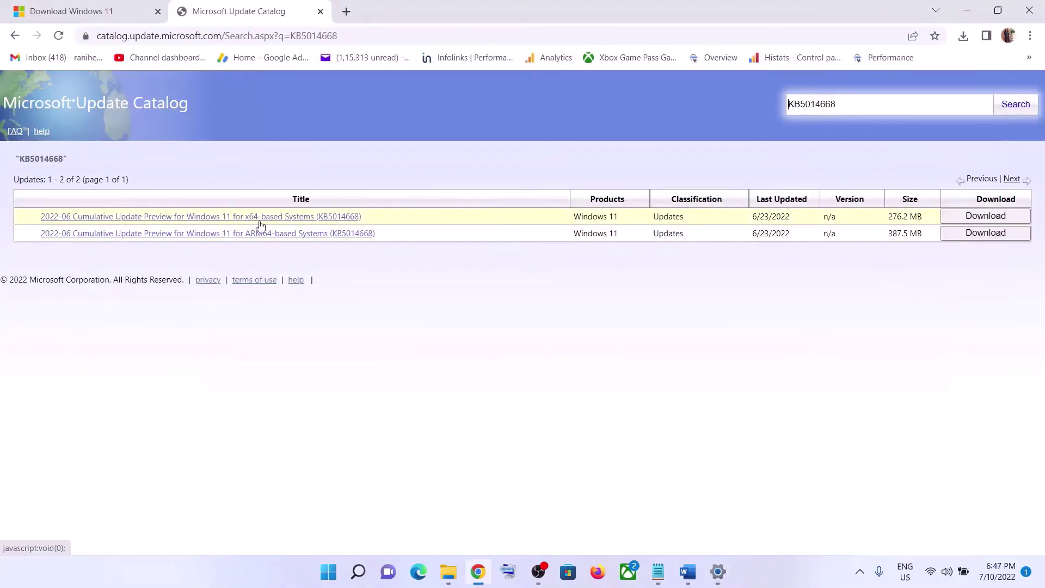
Save the x64 KB5014668 .msu package to the Desktop and close the download window
left_click(982, 217)
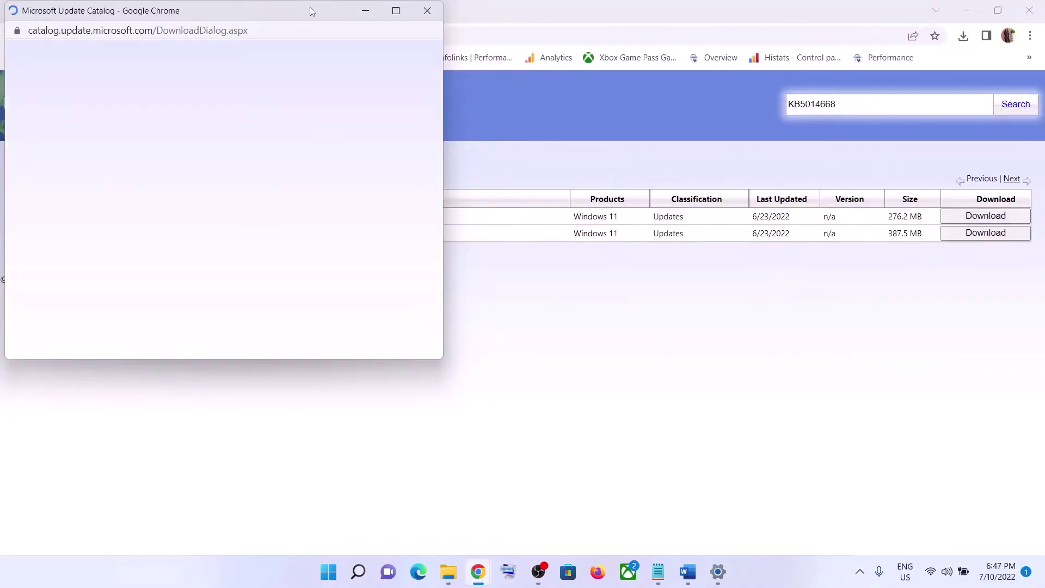
left_click_drag(321, 8, 515, 86)
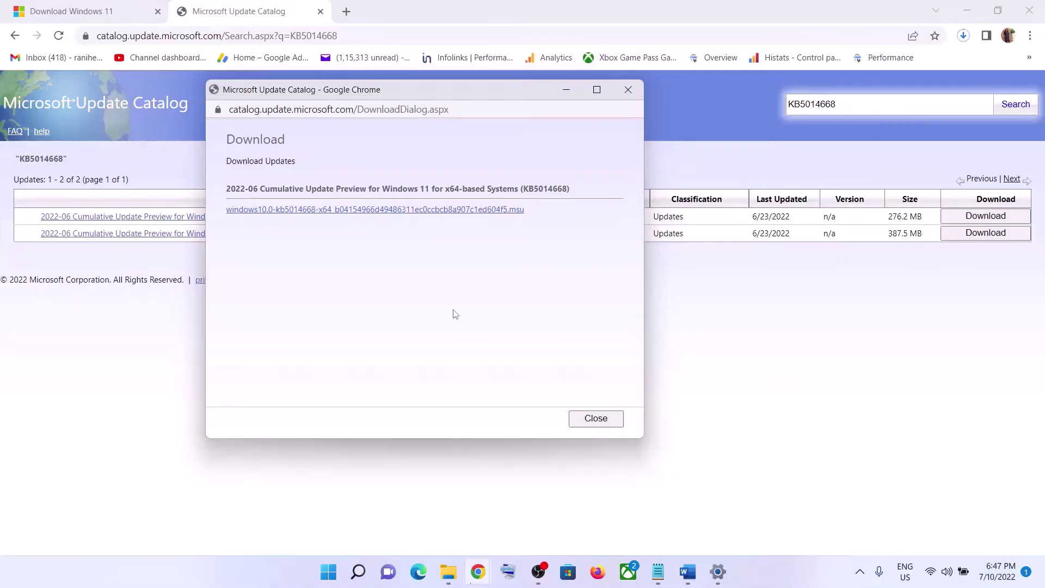
left_click(405, 216)
right_click(426, 216)
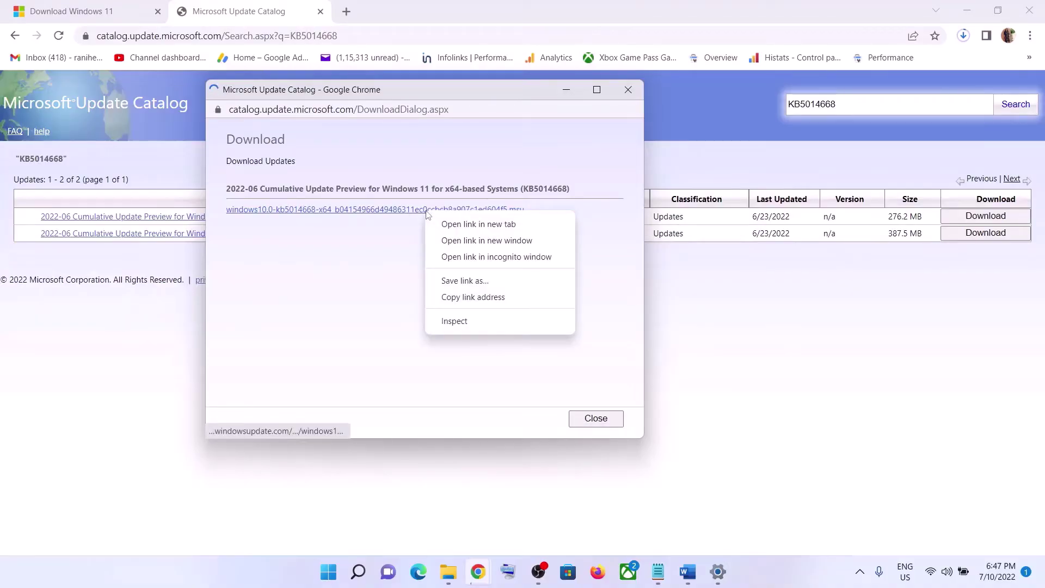
left_click(466, 281)
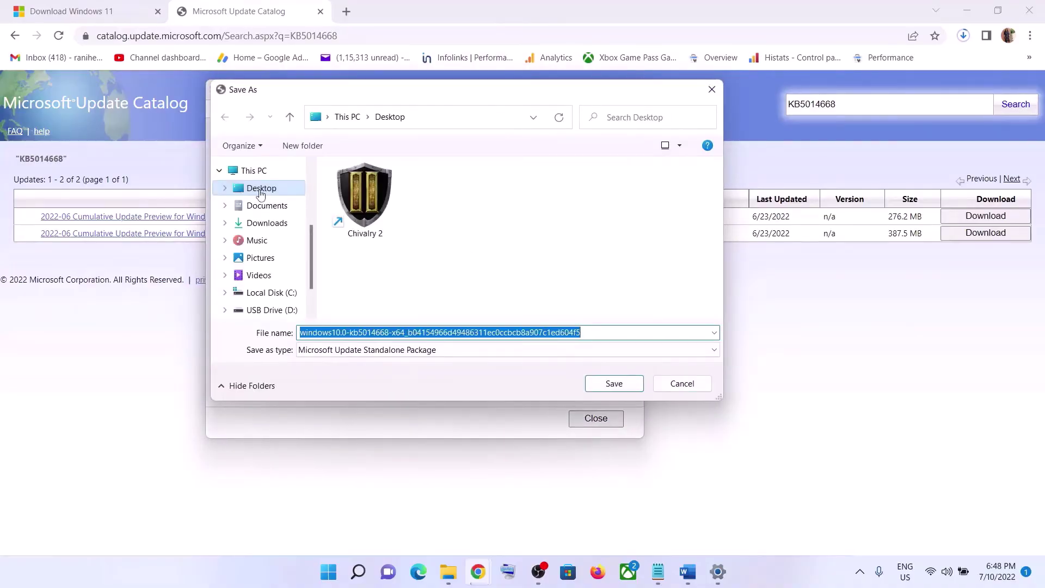
left_click(598, 387)
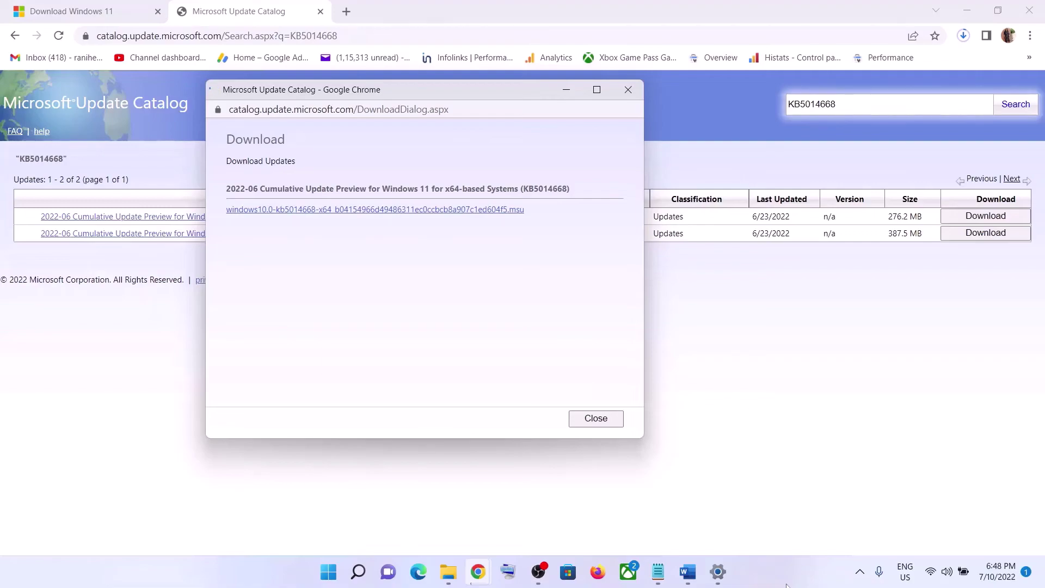
left_click(597, 418)
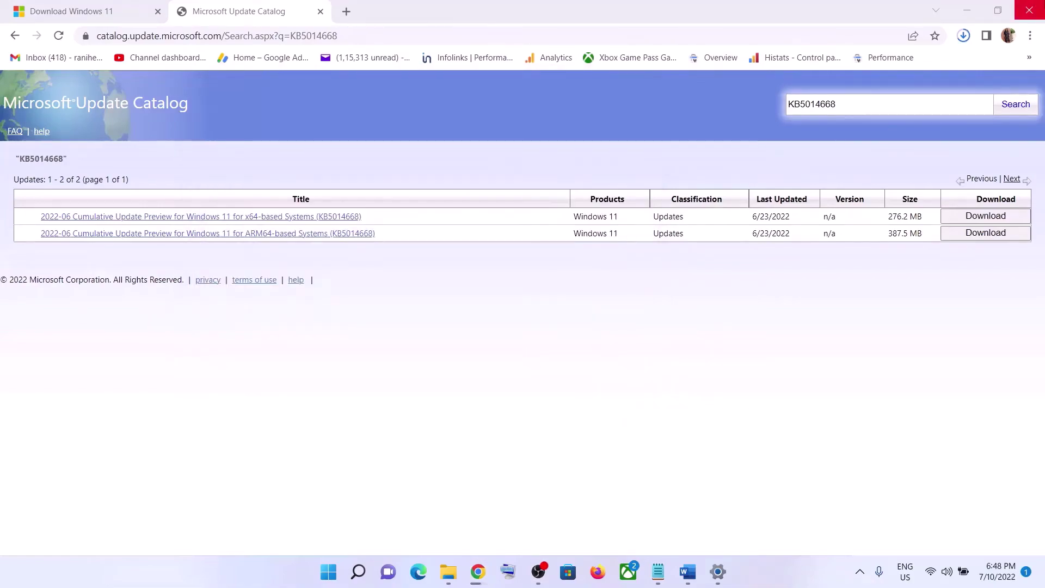
left_click(964, 36)
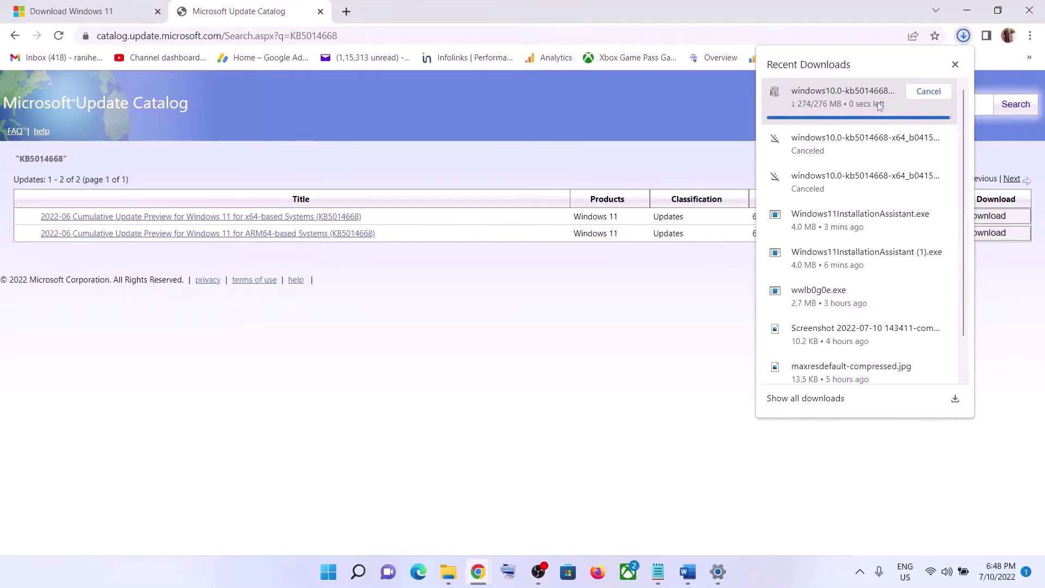
left_click(434, 288)
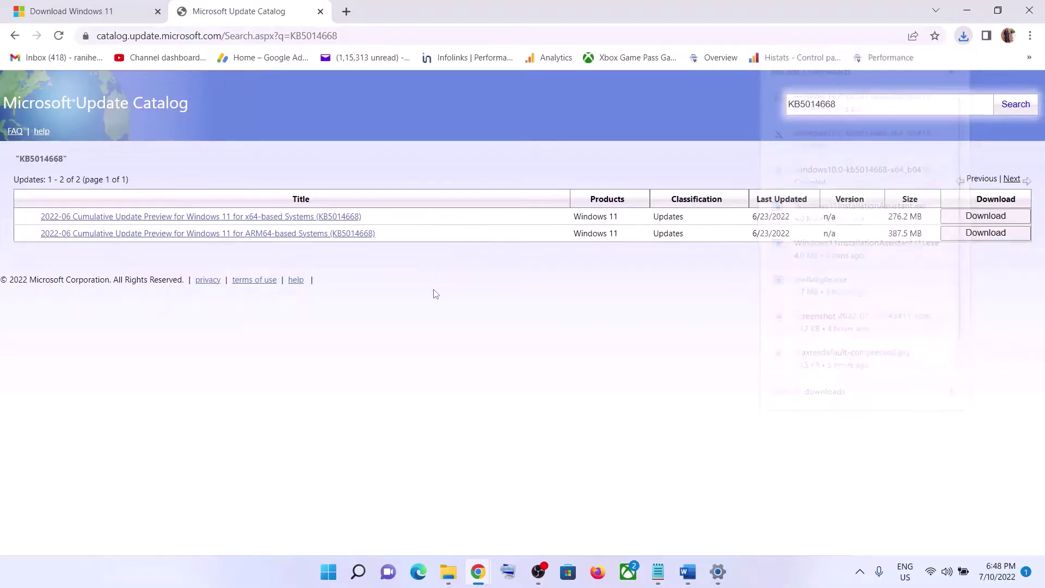
left_click(688, 571)
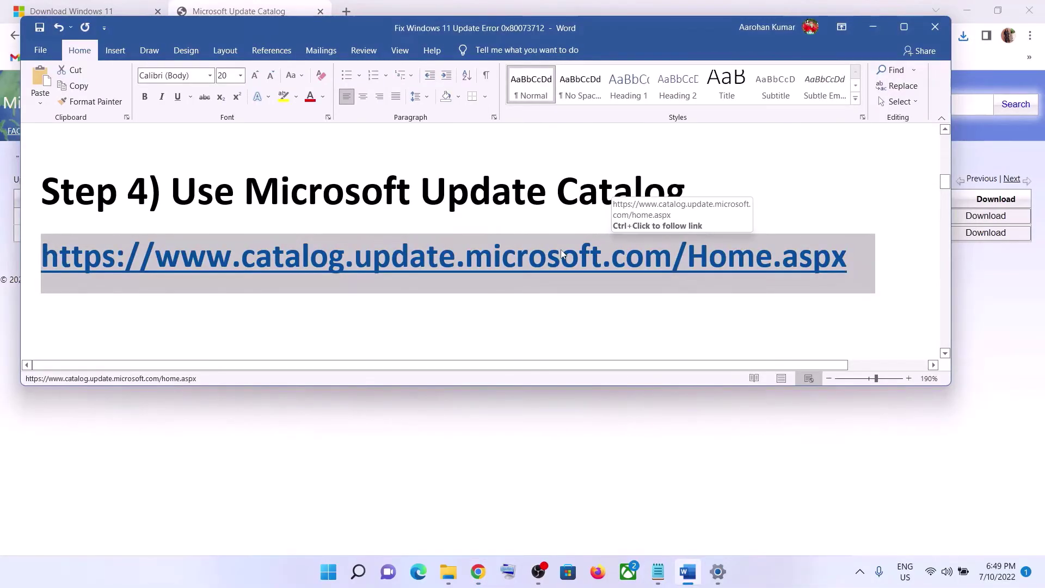
Copy the Step 5 commands, from SC config through net start appidsvc, from the guide
scroll(561, 250, "down", 3)
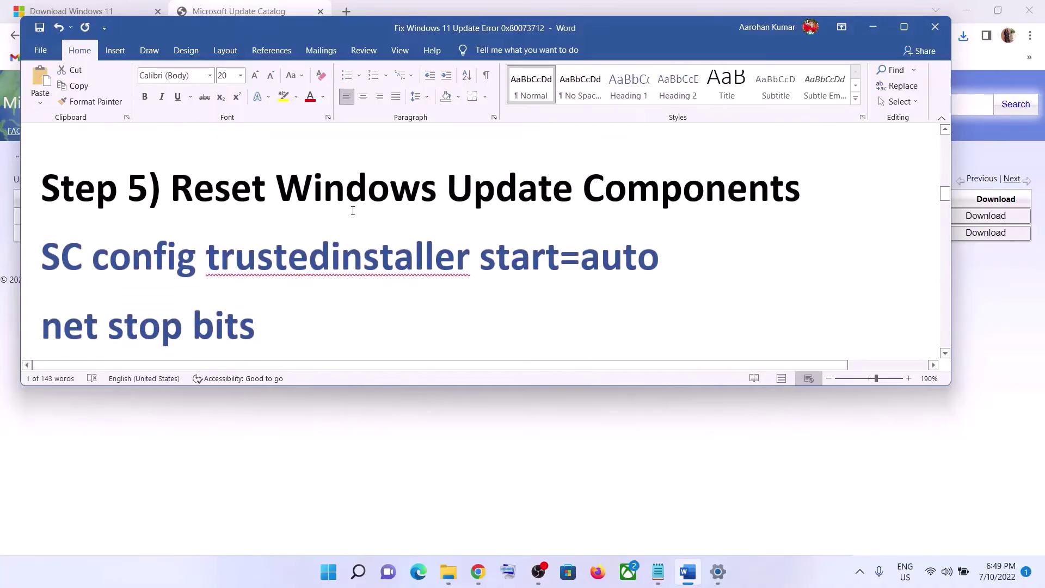
left_click_drag(44, 248, 351, 321)
right_click(247, 224)
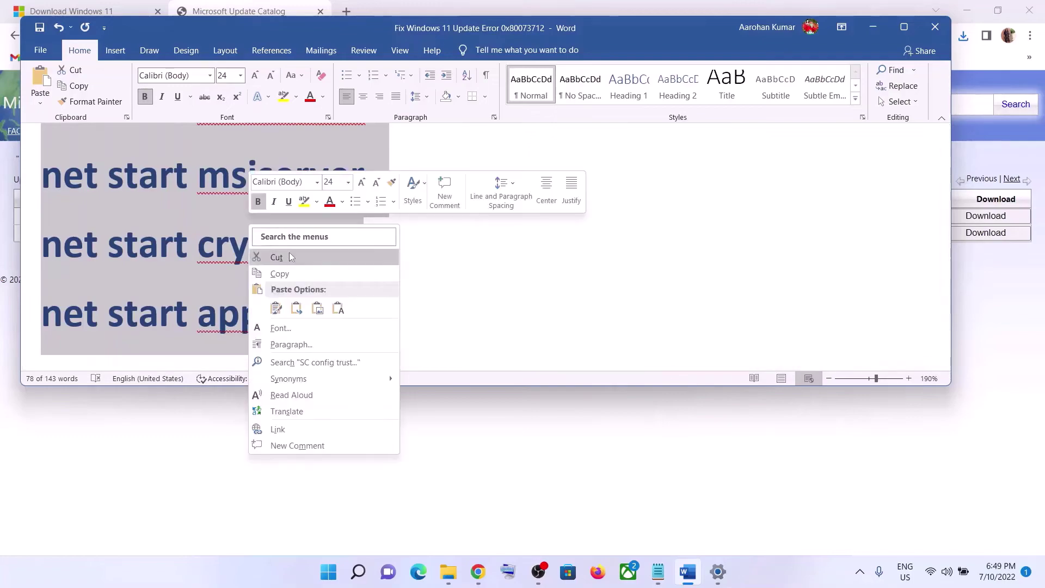
left_click(285, 268)
left_click(328, 572)
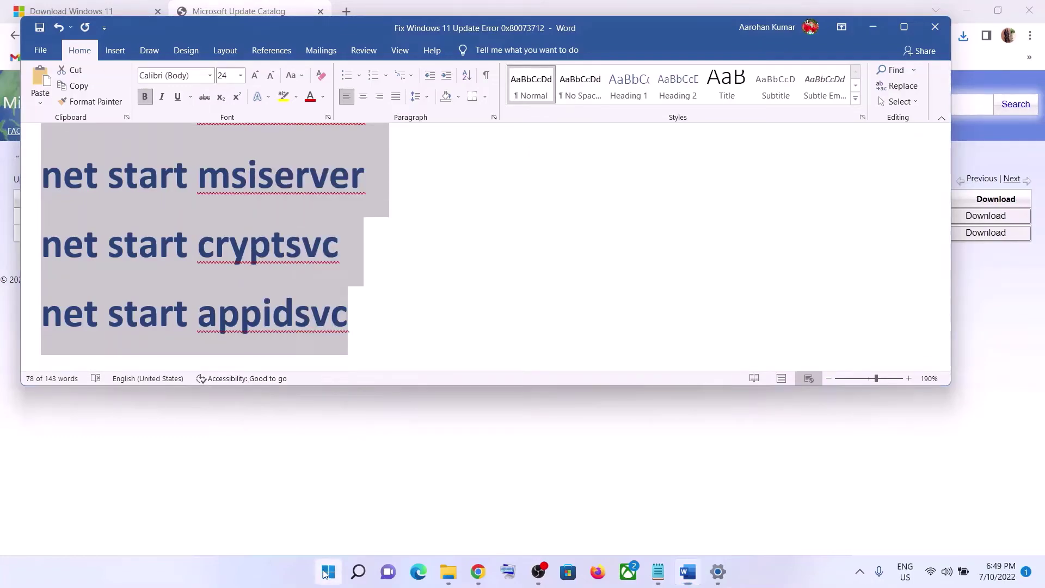
type("note")
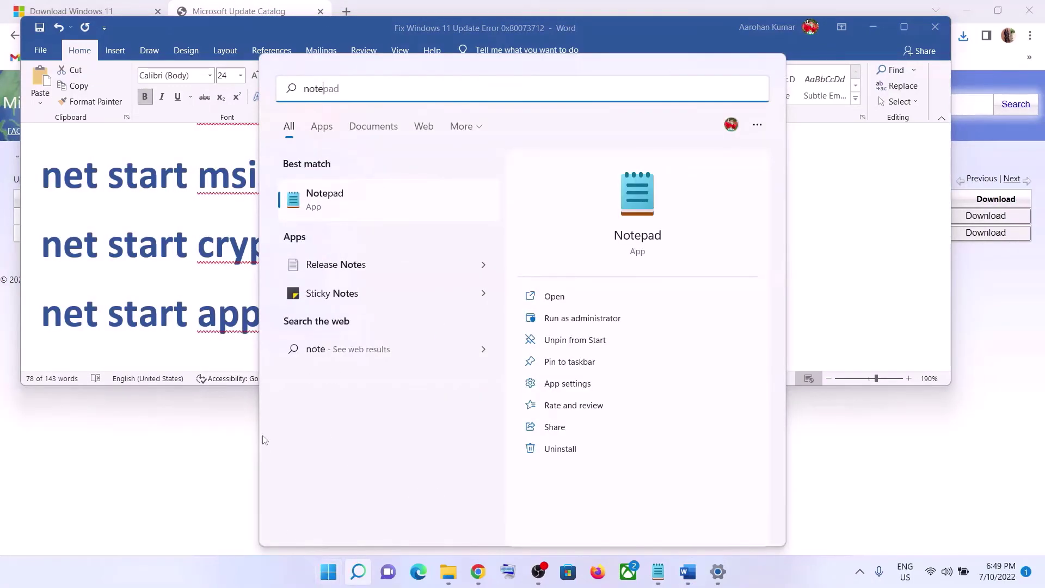
Paste the reset commands into a new Notepad file and start saving it to the Desktop
left_click(369, 184)
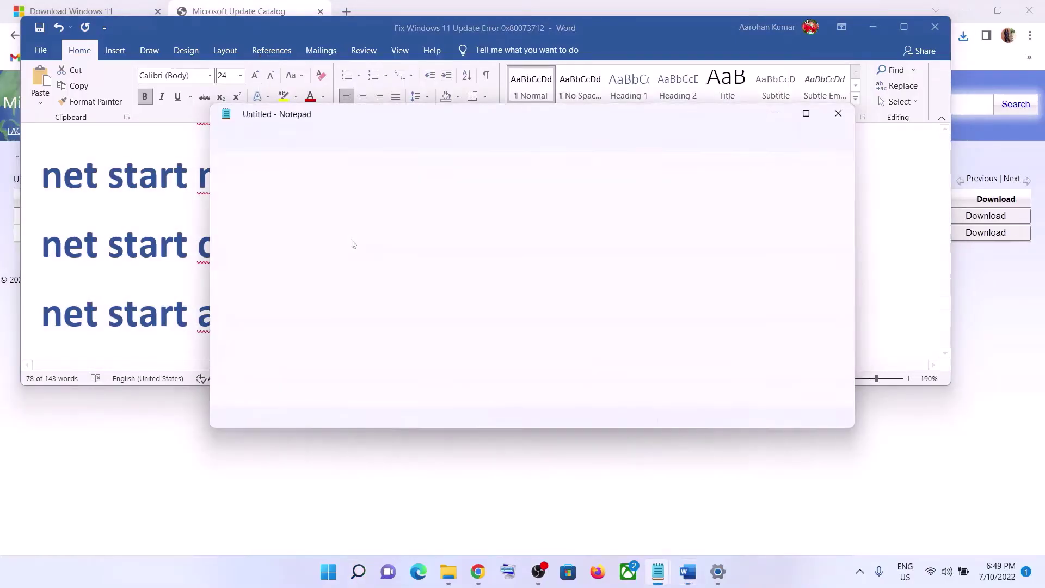
right_click(413, 202)
left_click(455, 302)
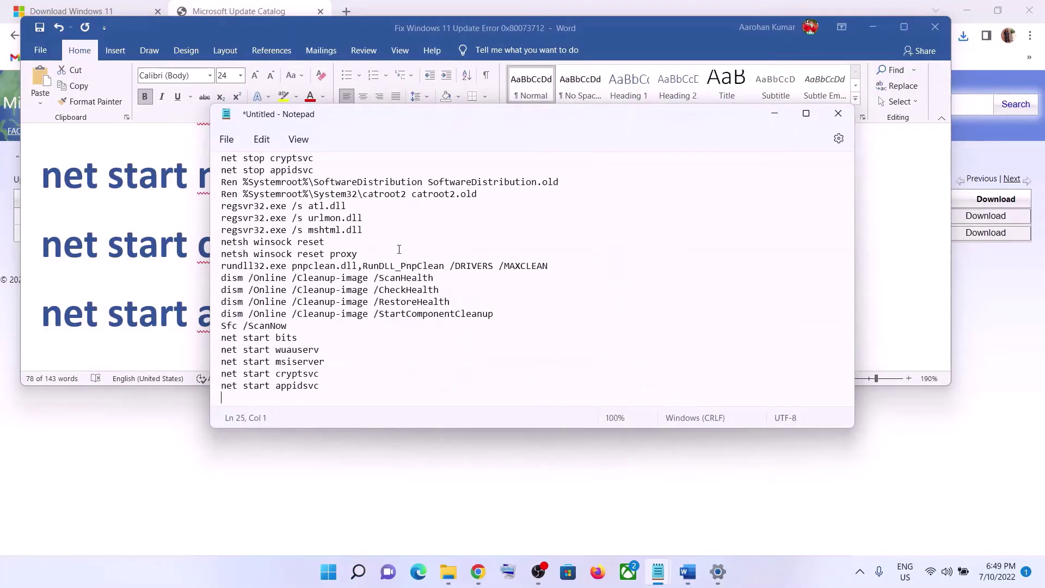
left_click(226, 139)
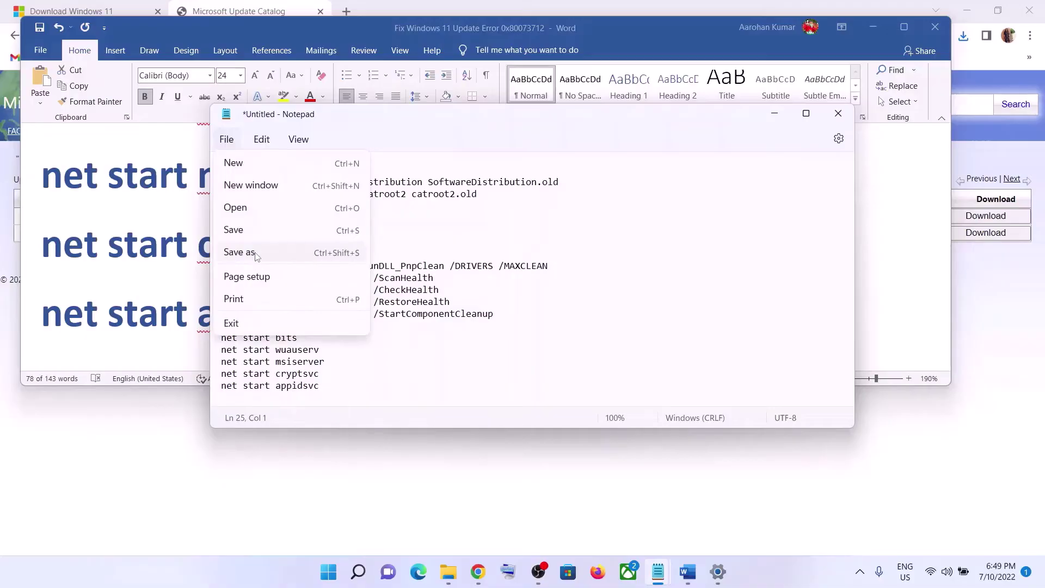
left_click(239, 252)
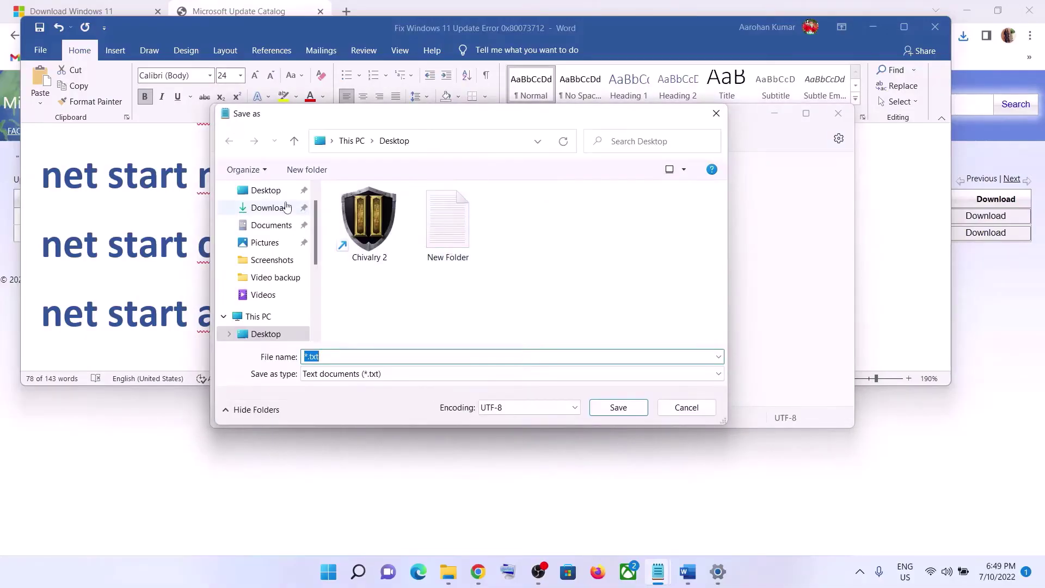
left_click(280, 196)
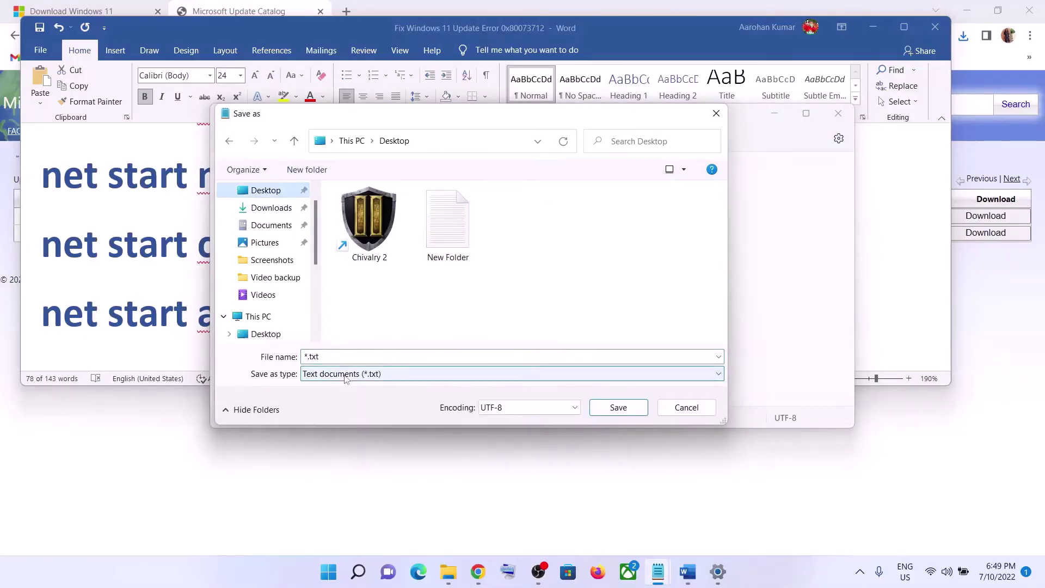
Save the script as Wufix.bat with type All files, name copied from the guide
left_click(164, 311)
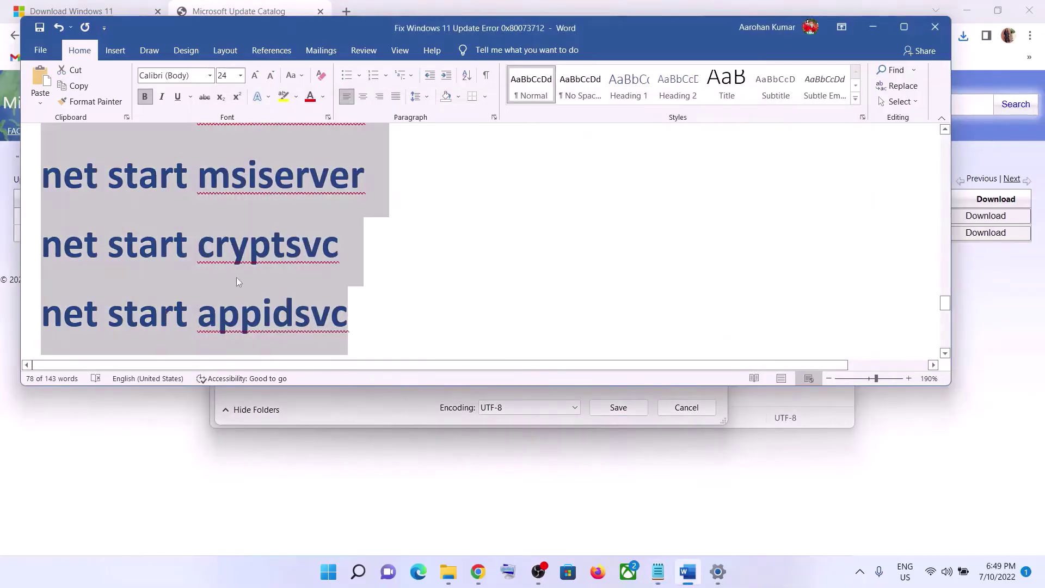
scroll(236, 277, "down", 3)
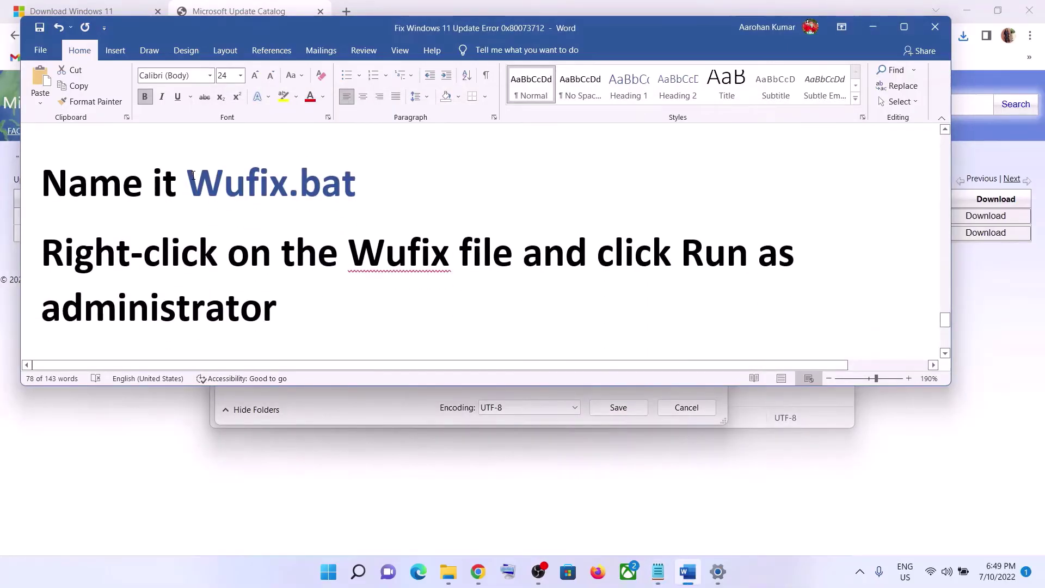
left_click_drag(194, 175, 352, 185)
key("alt+Tab")
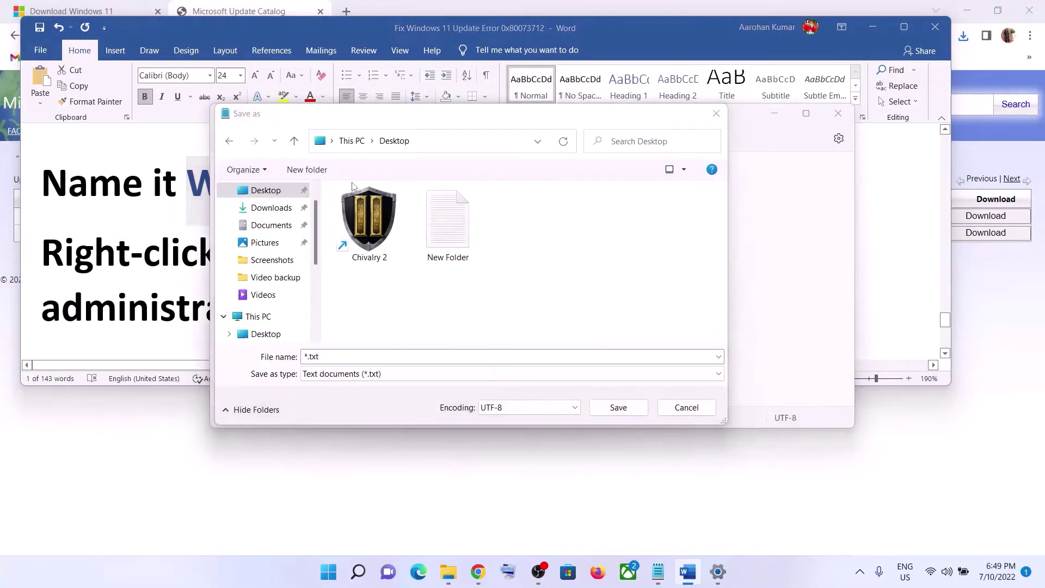
left_click(330, 354)
key("ctrl+v")
left_click(311, 379)
left_click(323, 399)
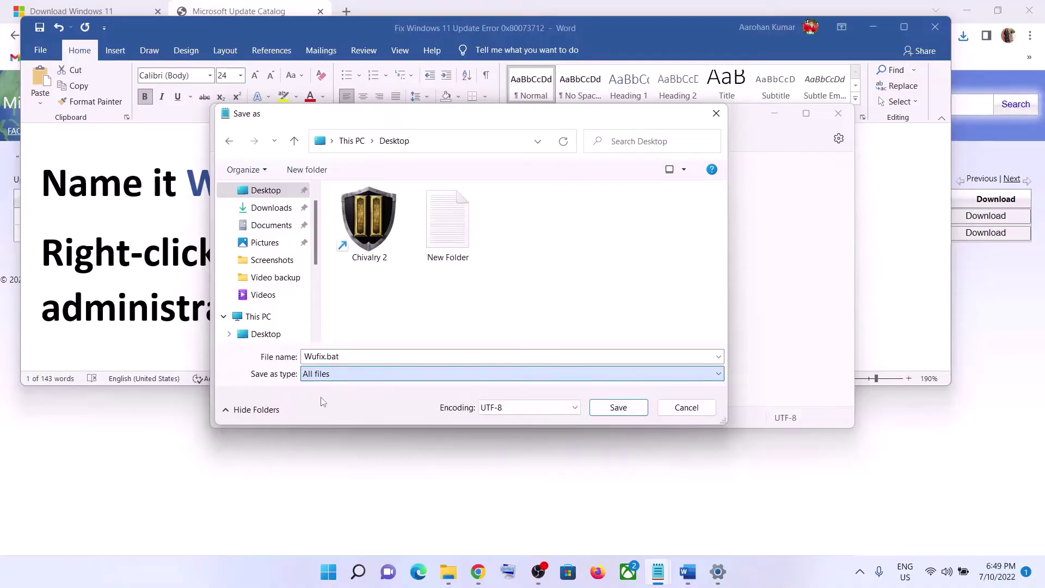
left_click(618, 408)
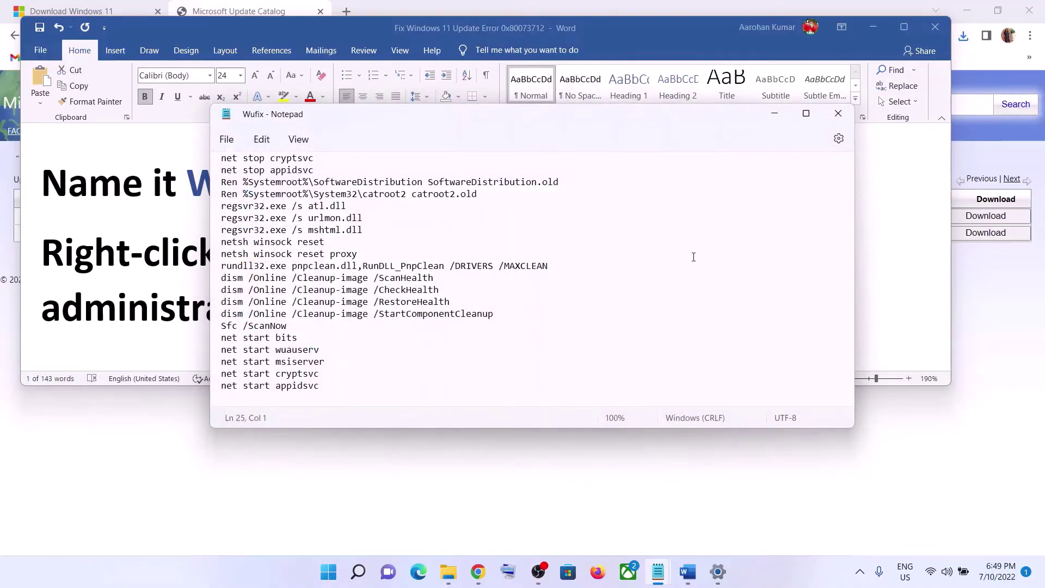
key("super+d")
Run the Wufix.bat script from the Desktop as administrator
left_click(244, 358)
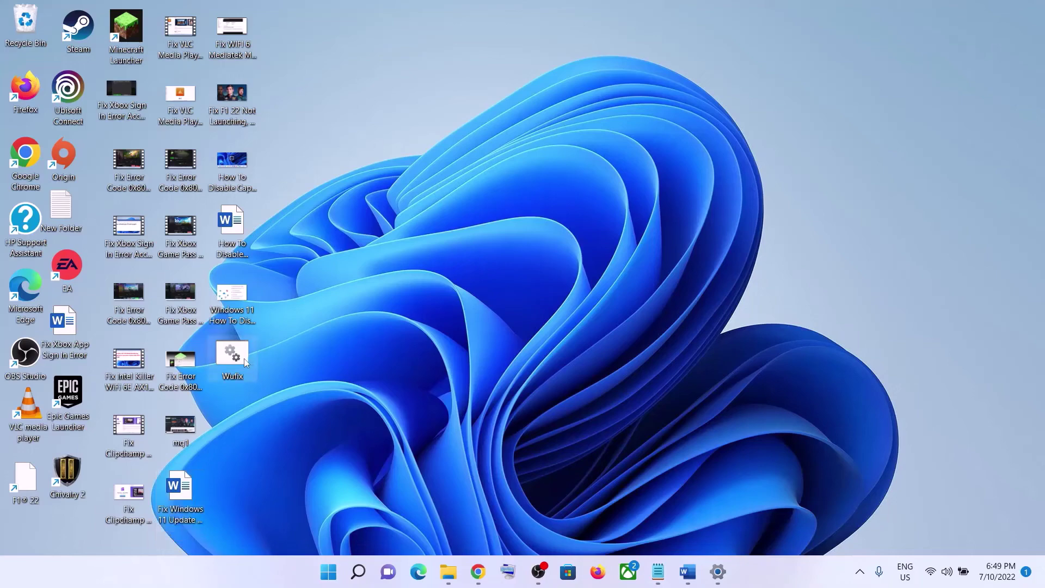
right_click(244, 358)
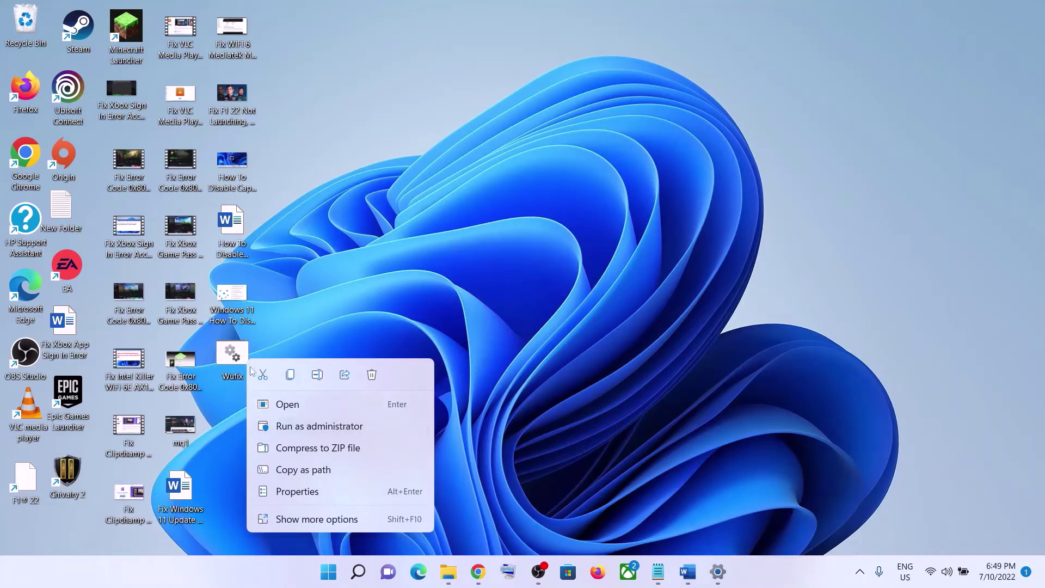
left_click(343, 427)
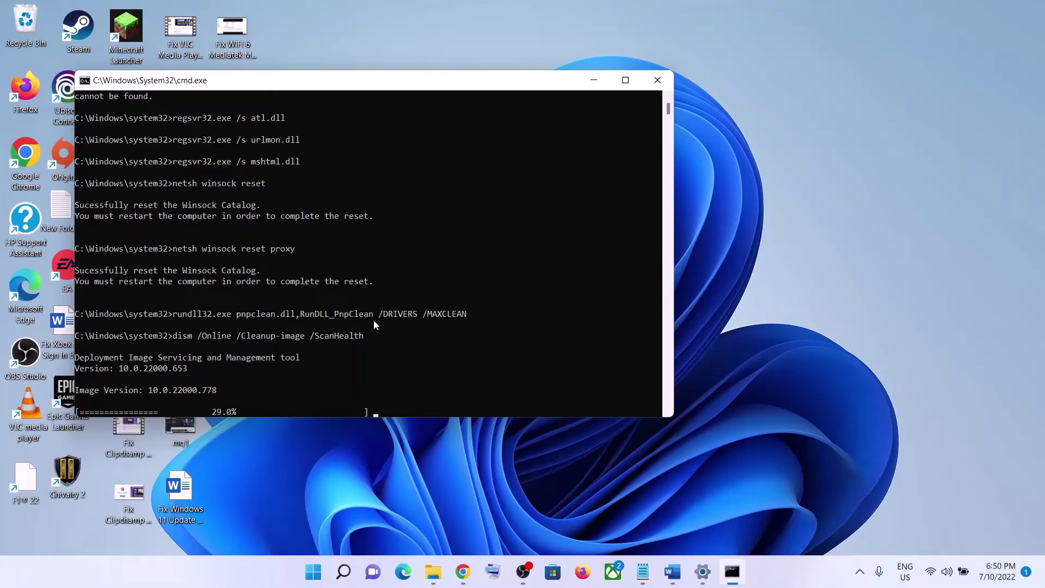
Glance at the Start menu power options, then return to the Settings About page
left_click(314, 571)
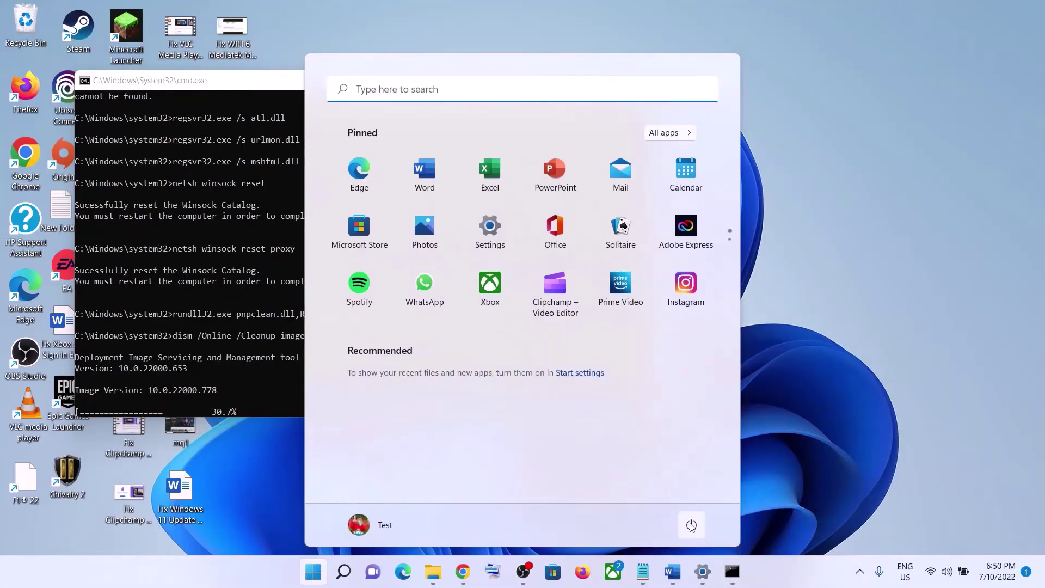
left_click(692, 524)
left_click(829, 439)
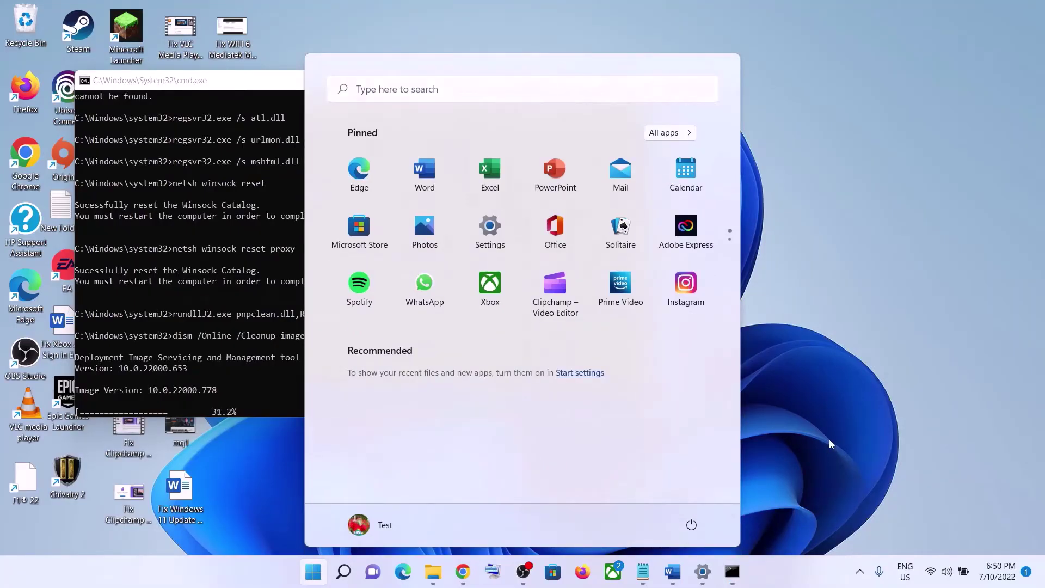
left_click(828, 439)
left_click(702, 572)
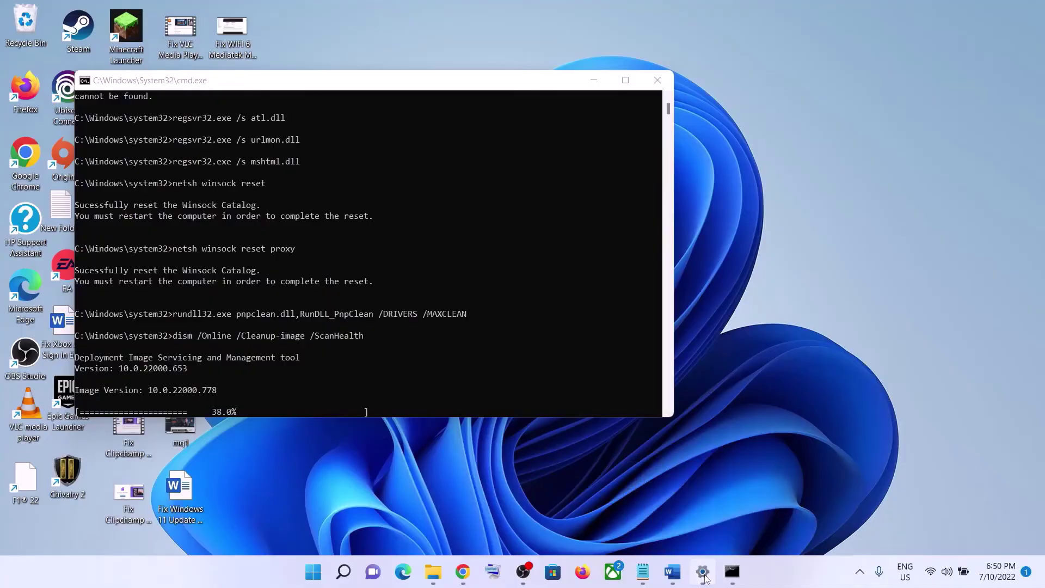
Find the 'Use Media Creation Tool' instructions in the Word guide
left_click(674, 577)
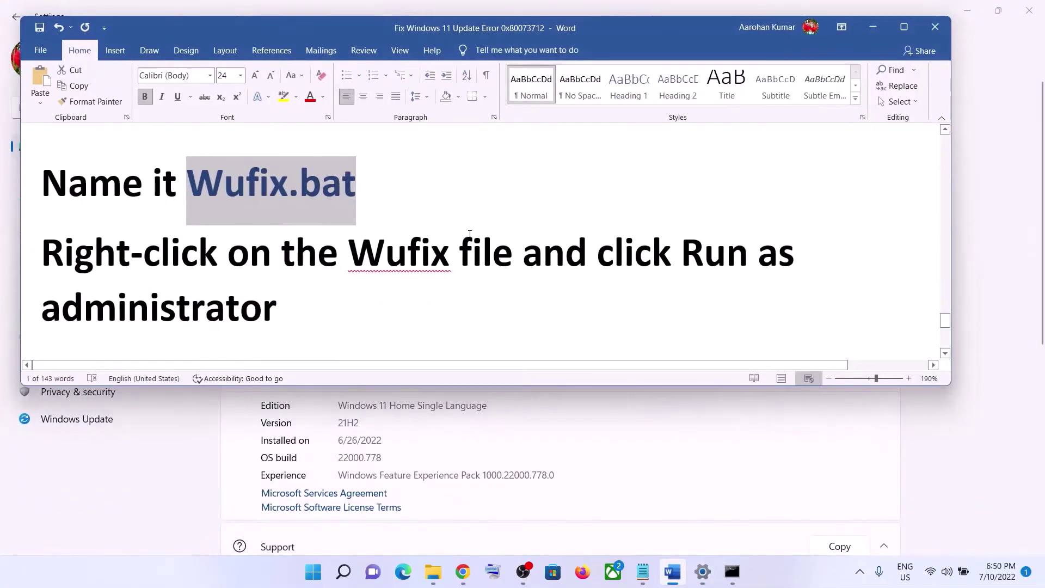
scroll(470, 234, "down", 5)
scroll(470, 235, "down", 2)
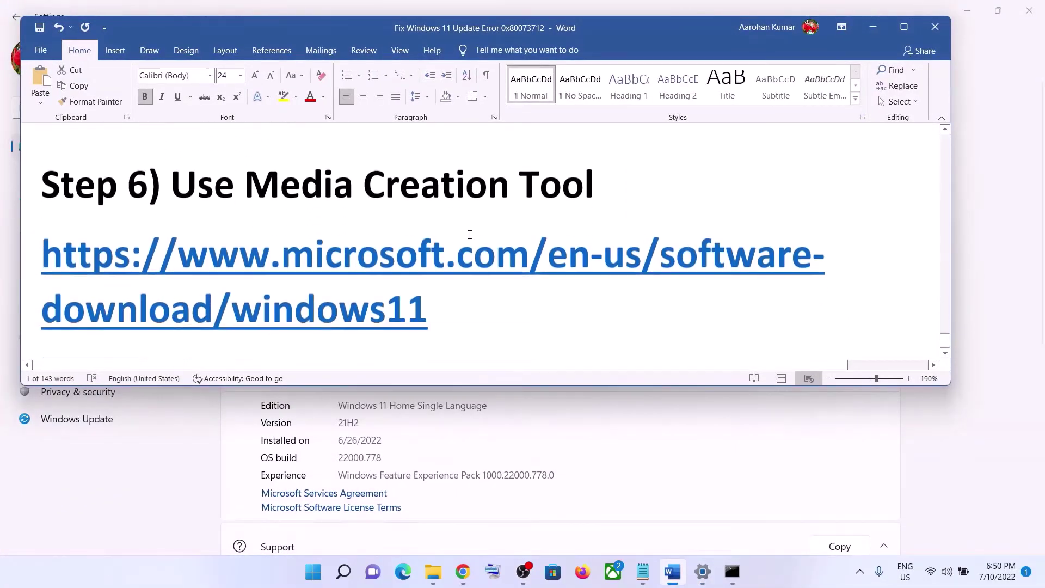
left_click_drag(177, 183, 551, 196)
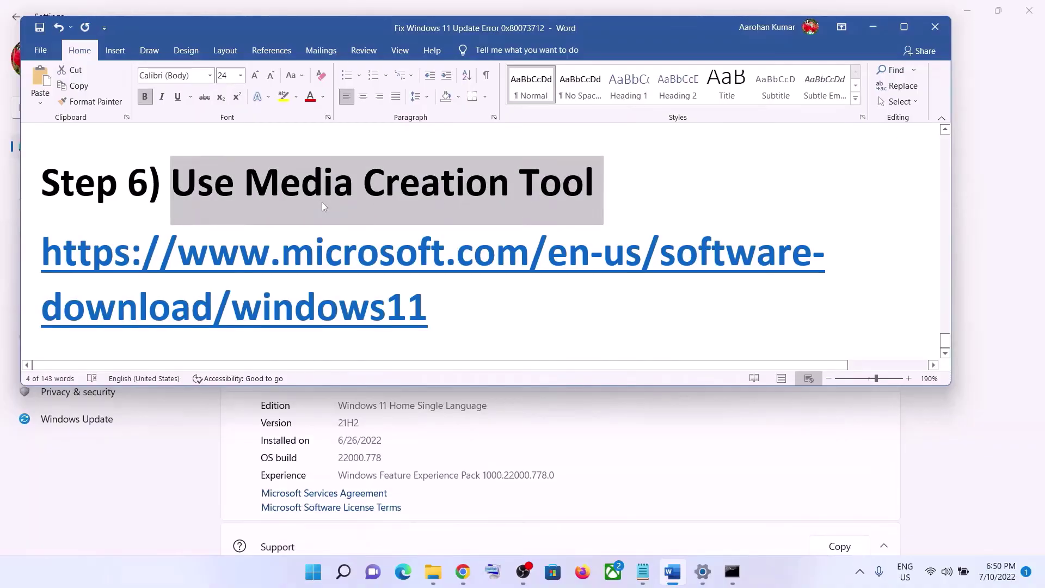
Download the Windows 11 Media Creation Tool from the browser and run it, approving UAC
left_click(760, 581)
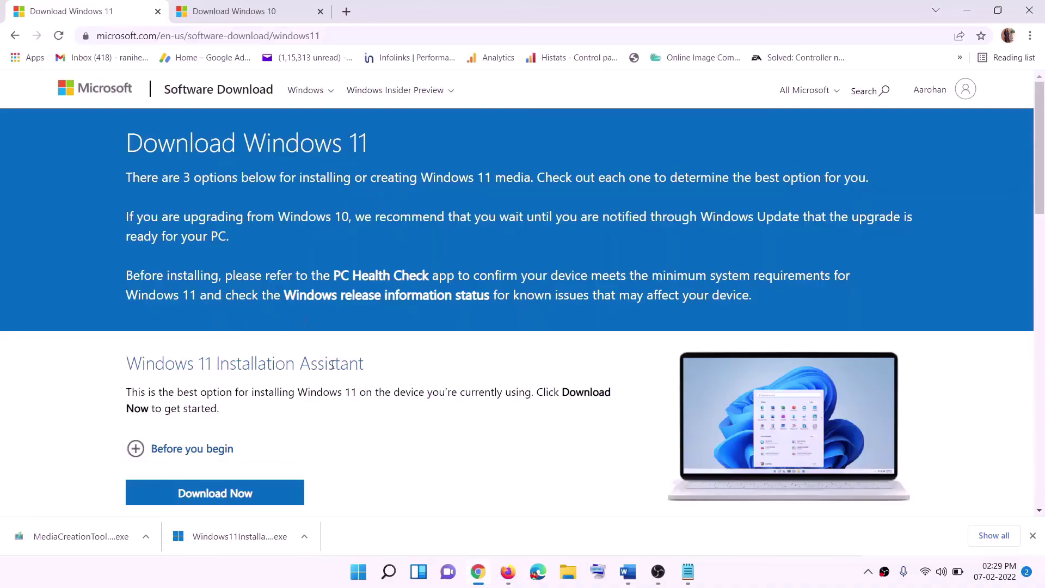
scroll(332, 365, "down", 5)
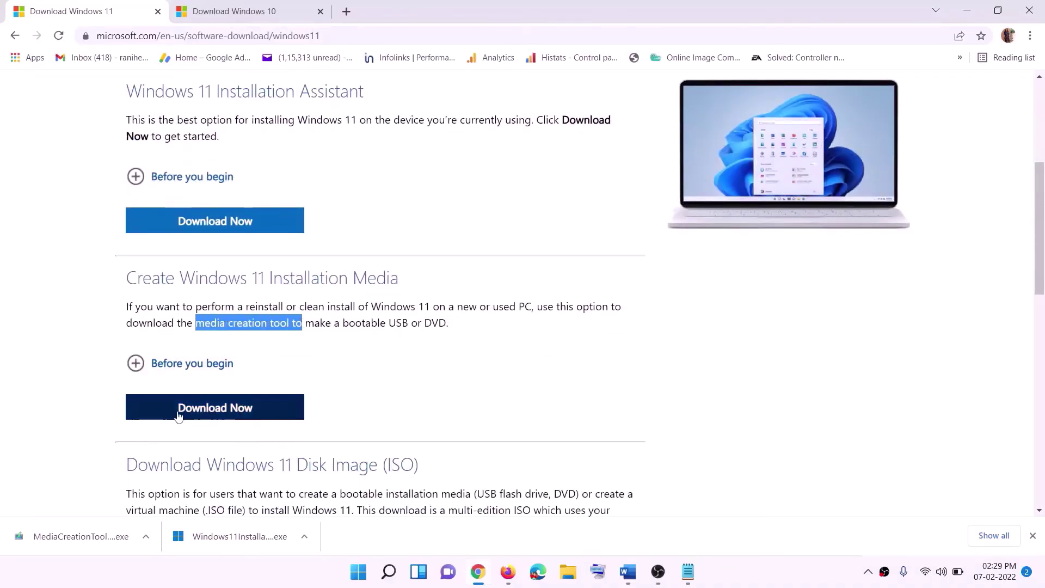
left_click(208, 413)
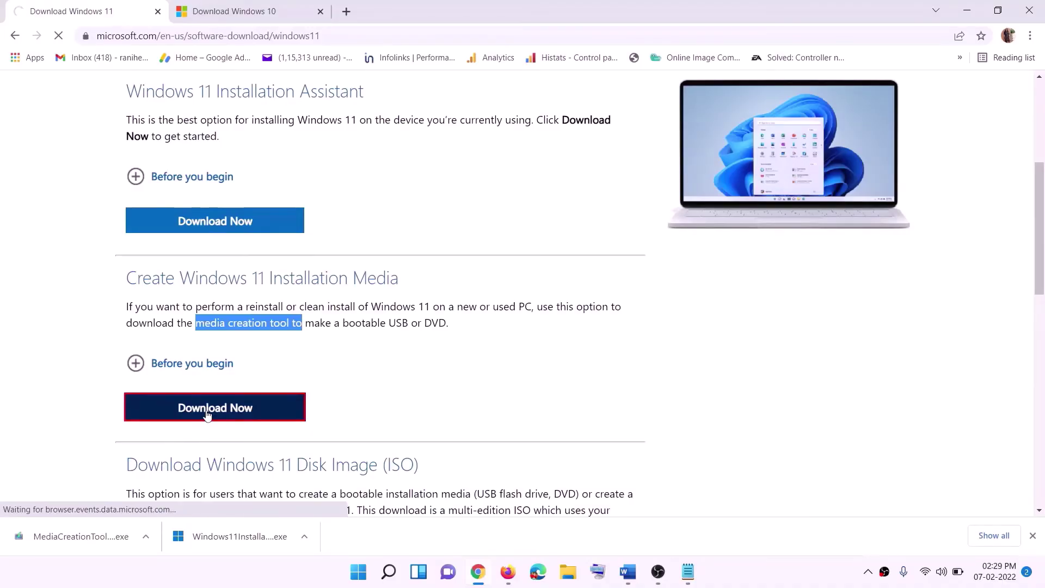
left_click(97, 535)
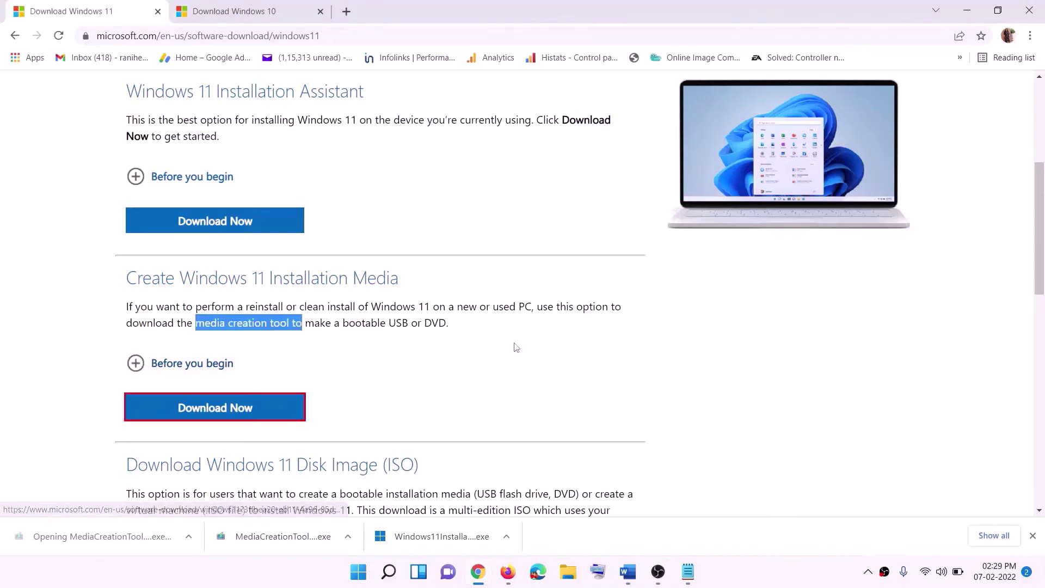
left_click(464, 401)
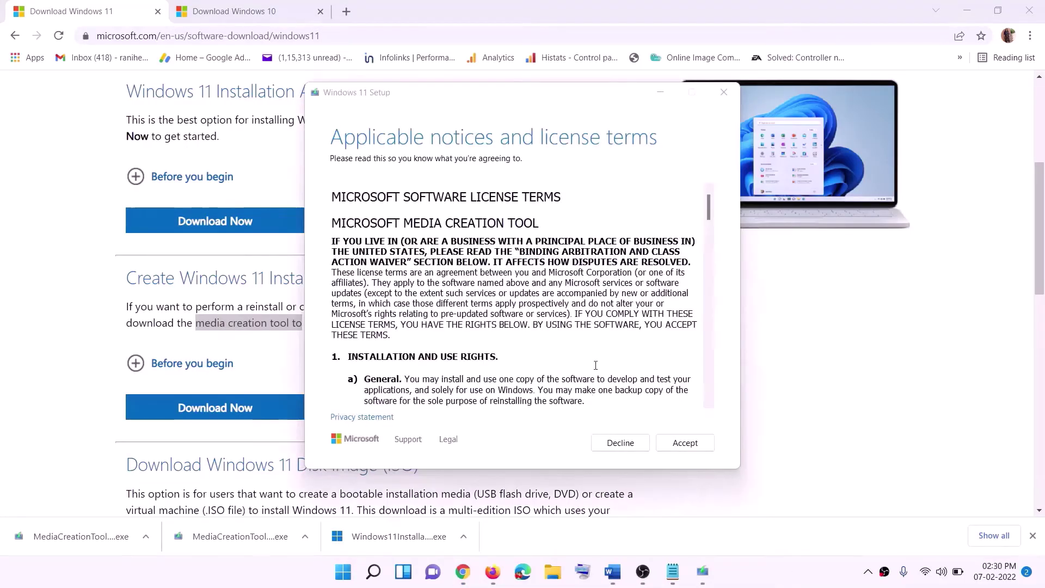
Accept the license, keep the recommended edition, and save an ISO named Windows to the Desktop
left_click(685, 443)
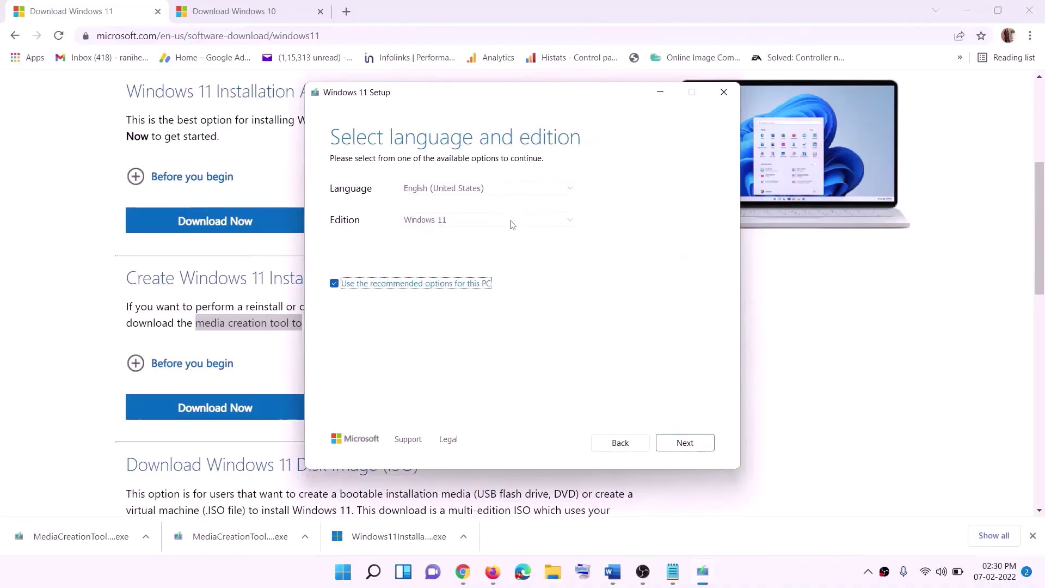
left_click(678, 442)
left_click(349, 235)
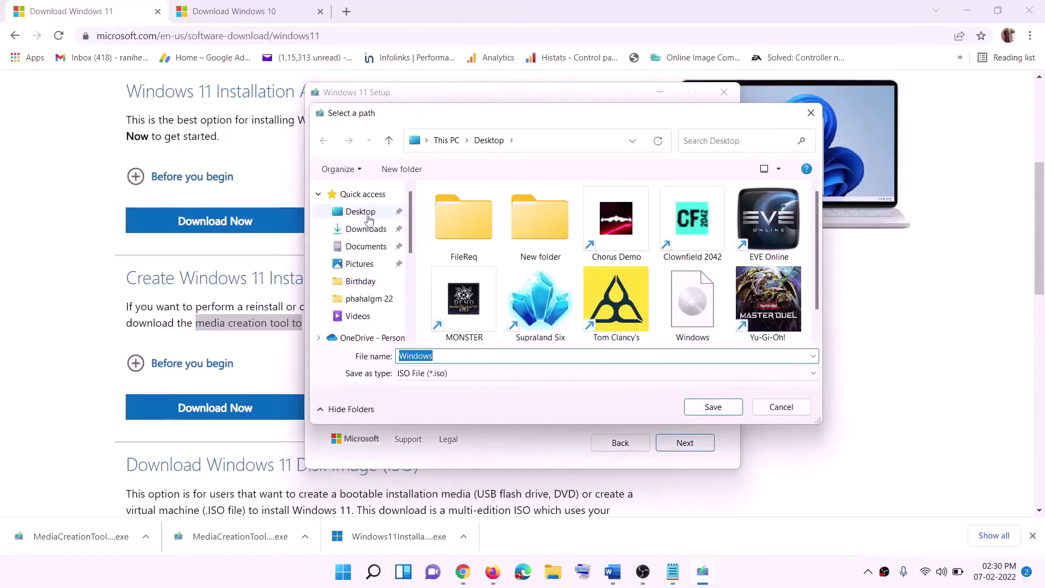
left_click(358, 213)
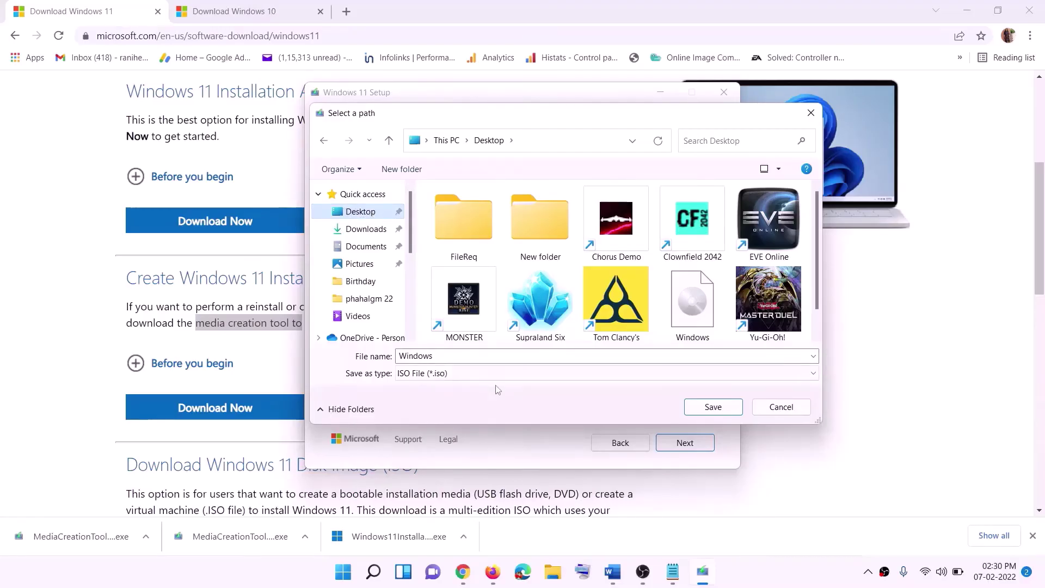
left_click(719, 412)
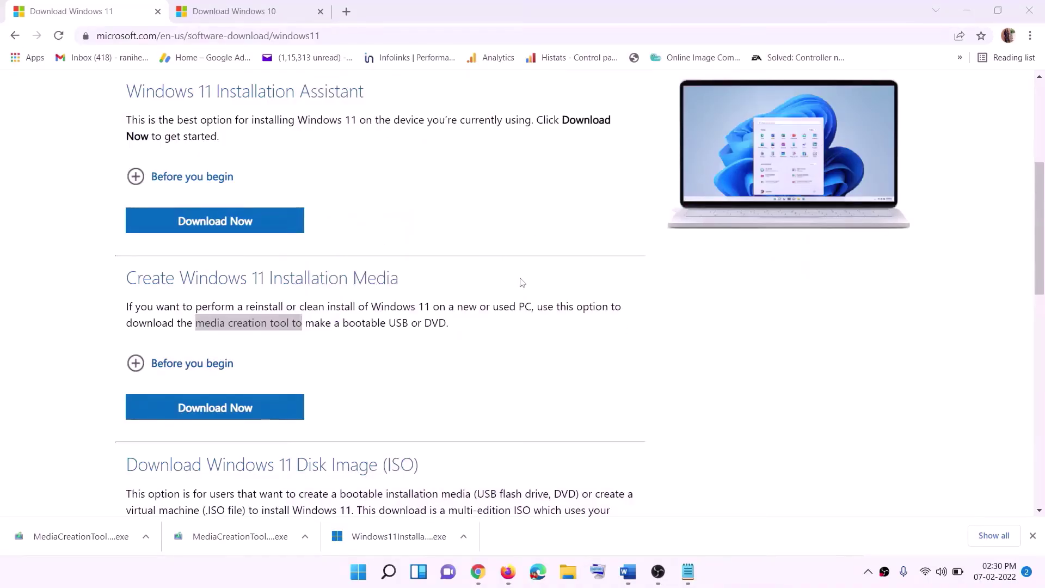
key("super+d")
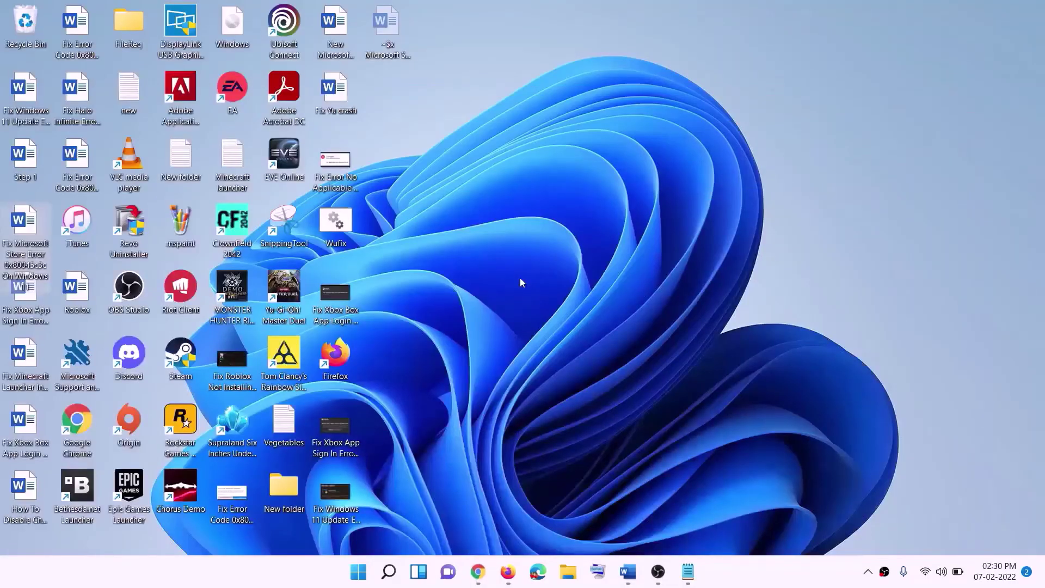
Mount the Windows ISO, run its setup with UAC approval, and start Windows 11 Setup
left_click_drag(249, 29, 338, 295)
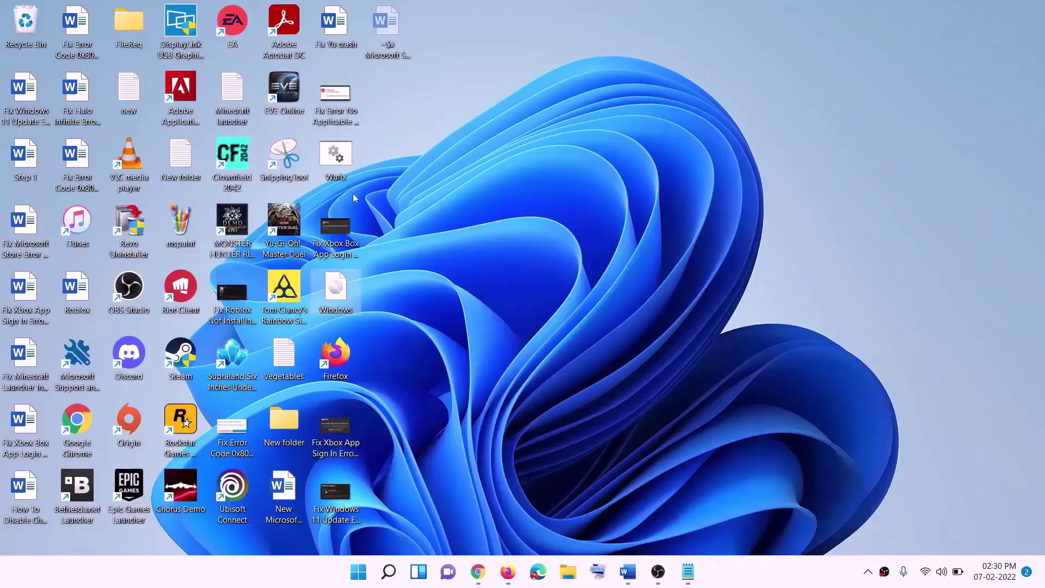
double_click(338, 299)
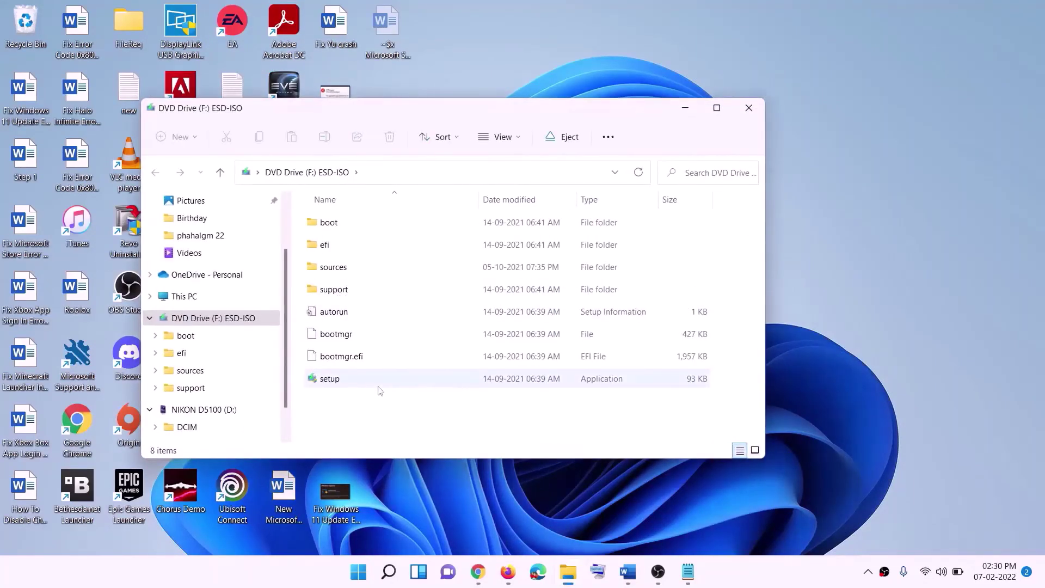
left_click(343, 380)
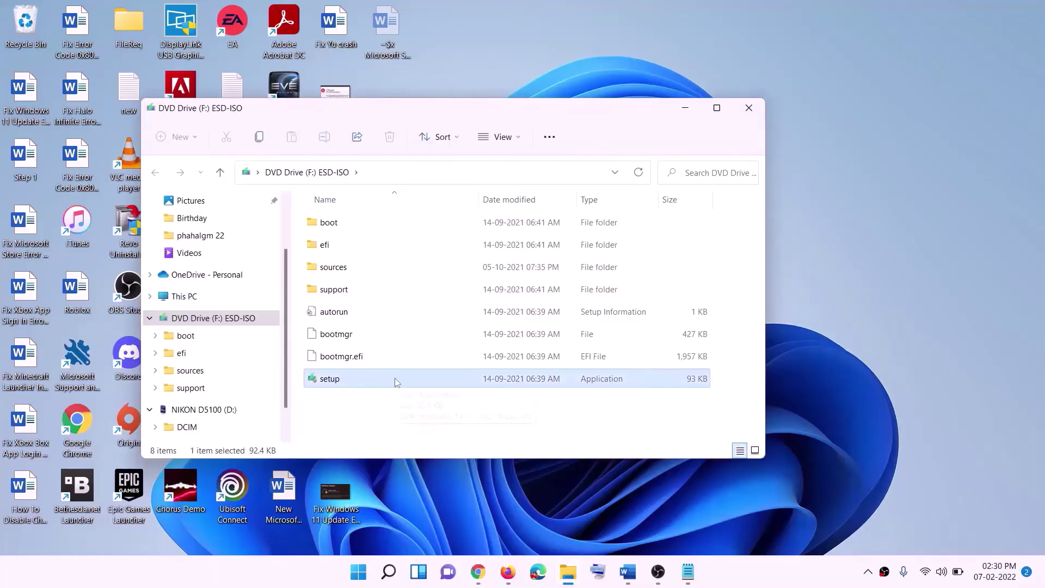
double_click(357, 378)
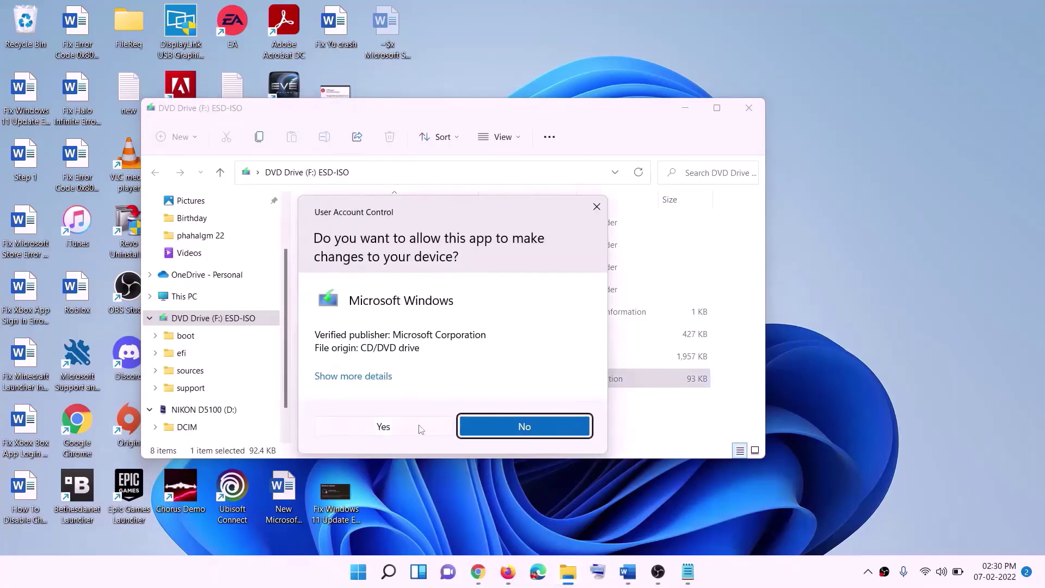
left_click(422, 429)
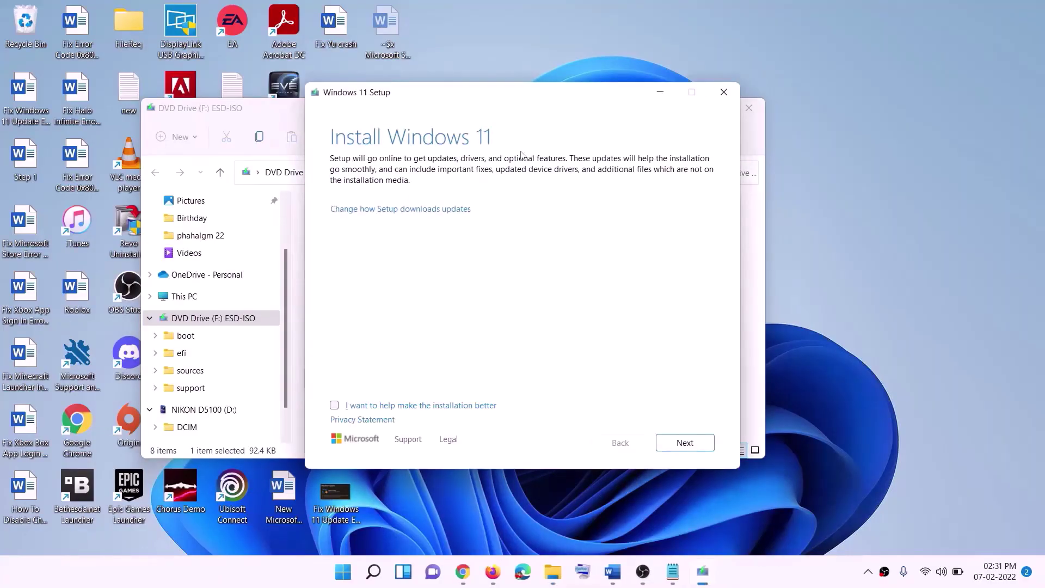
left_click(686, 444)
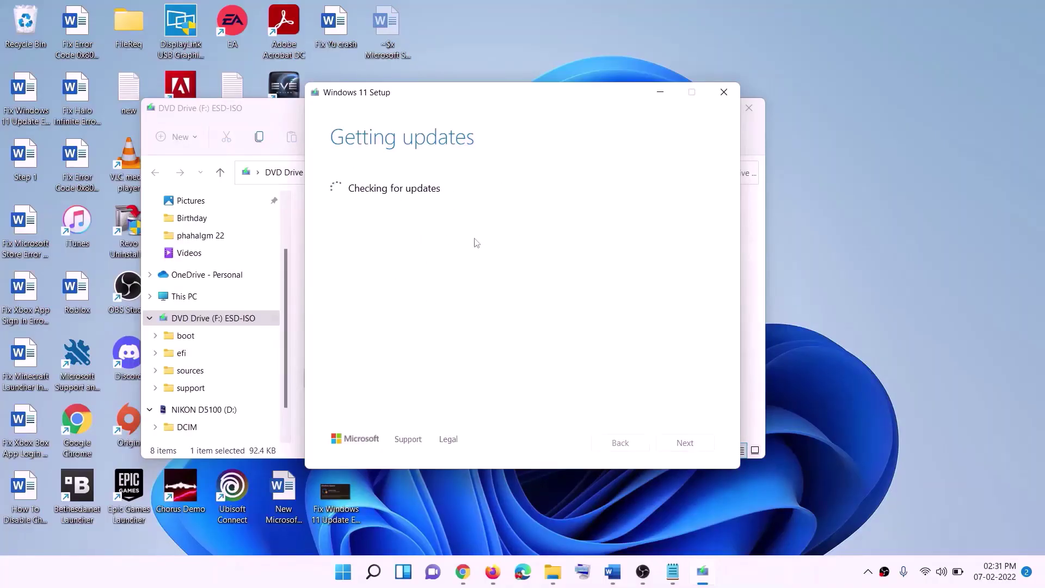
left_click(613, 571)
left_click(842, 344)
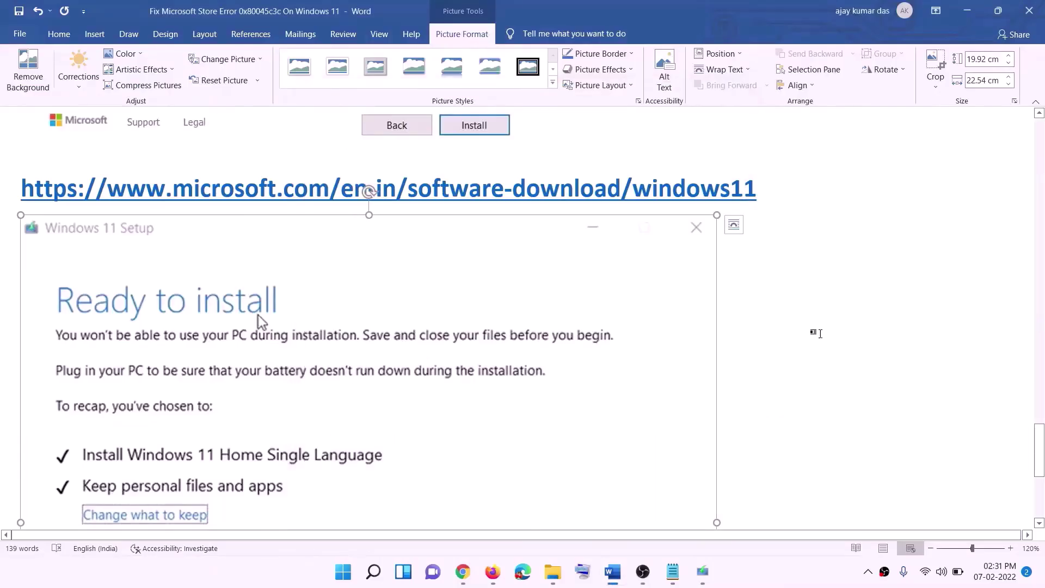
Scroll the Word guide to the Ready to install screenshot, then minimize Word
scroll(240, 261, "down", 2)
scroll(245, 274, "down", 1)
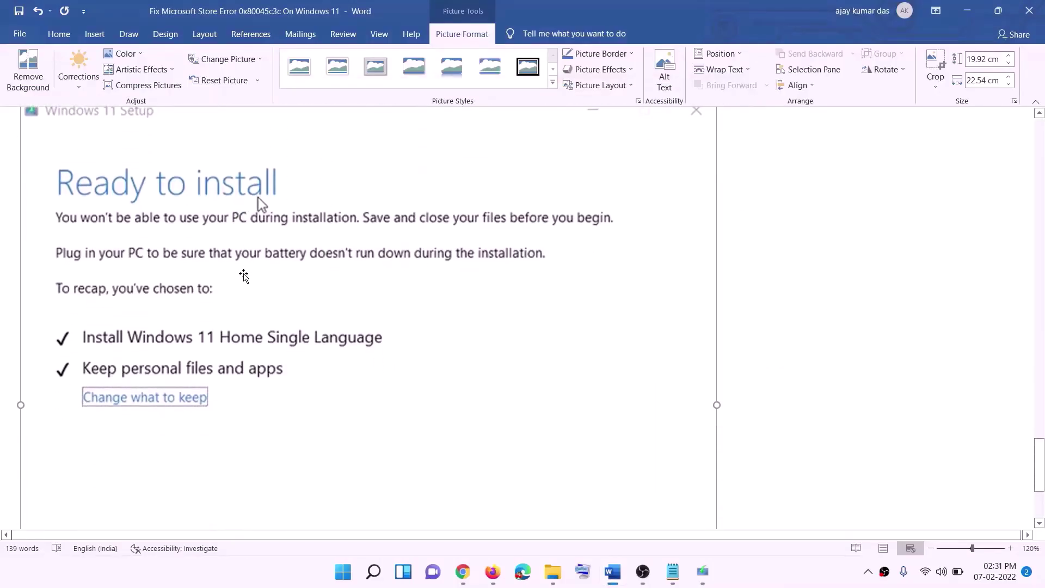
scroll(202, 353, "down", 1)
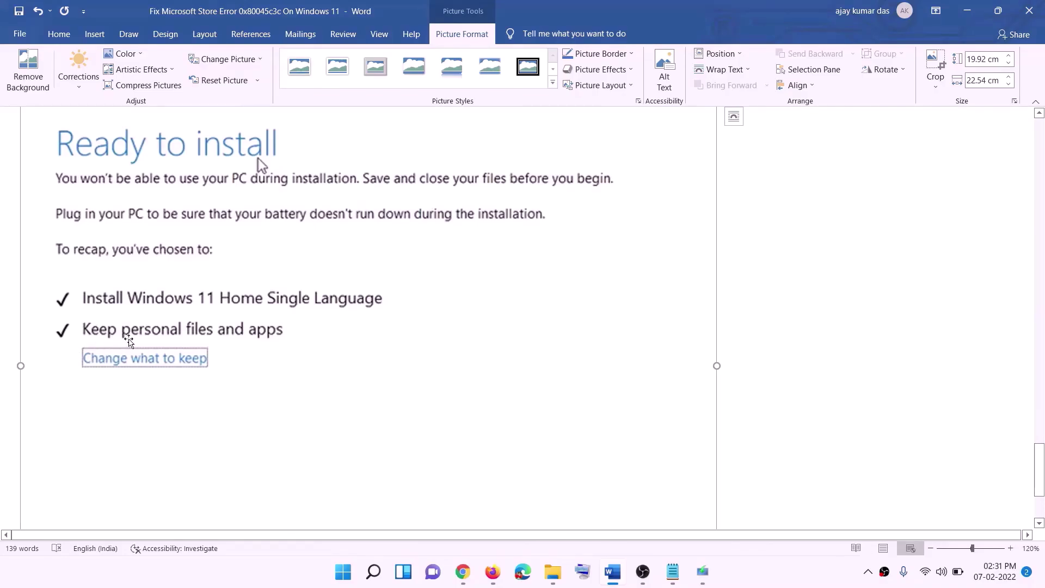
scroll(388, 341, "down", 3)
scroll(556, 409, "up", 7)
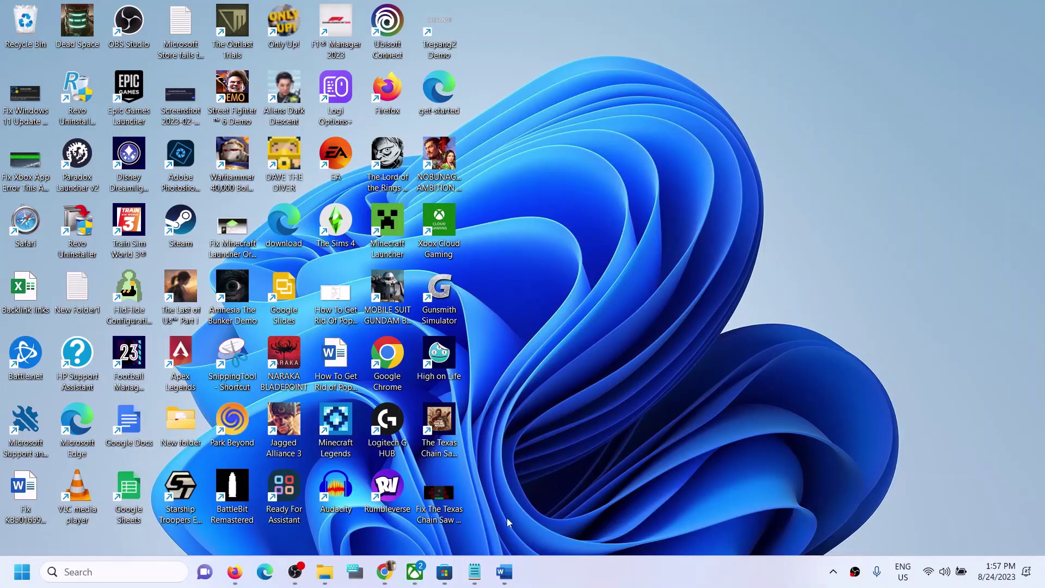
left_click(506, 573)
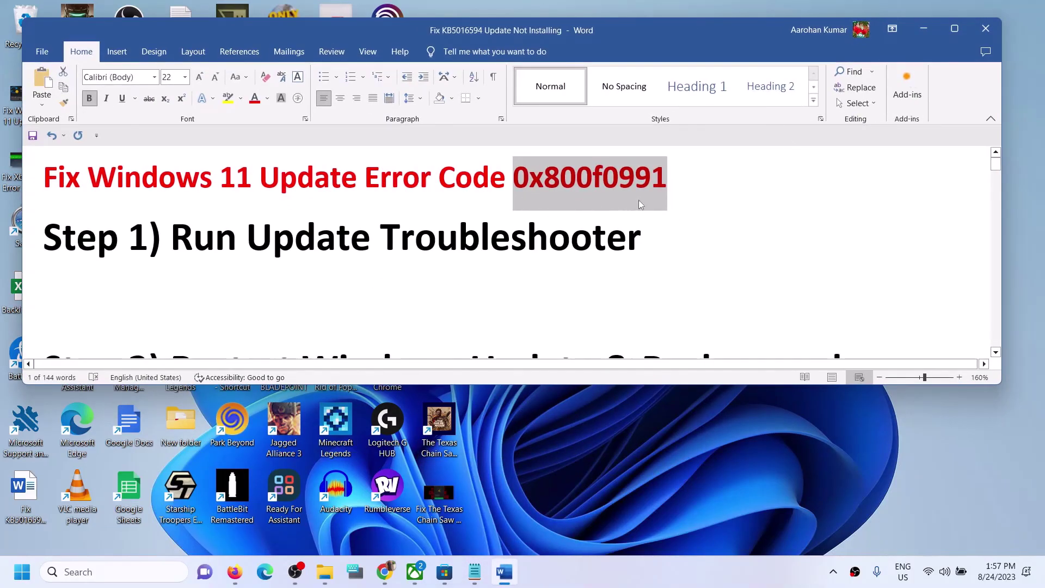
left_click(924, 28)
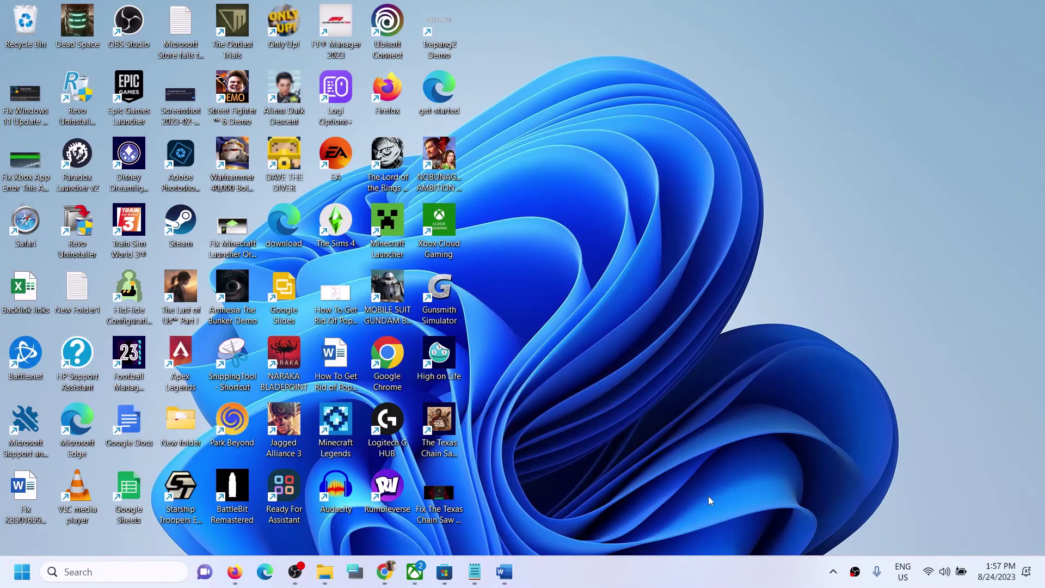